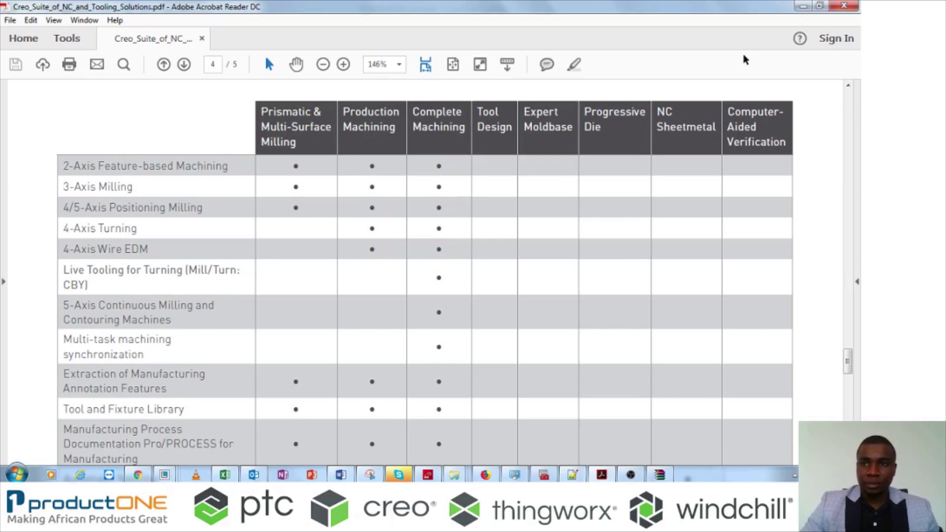
Switch to Creo Parametric and bring up the WINDSCREEN_MOLD.ASM assembly.
click(803, 6)
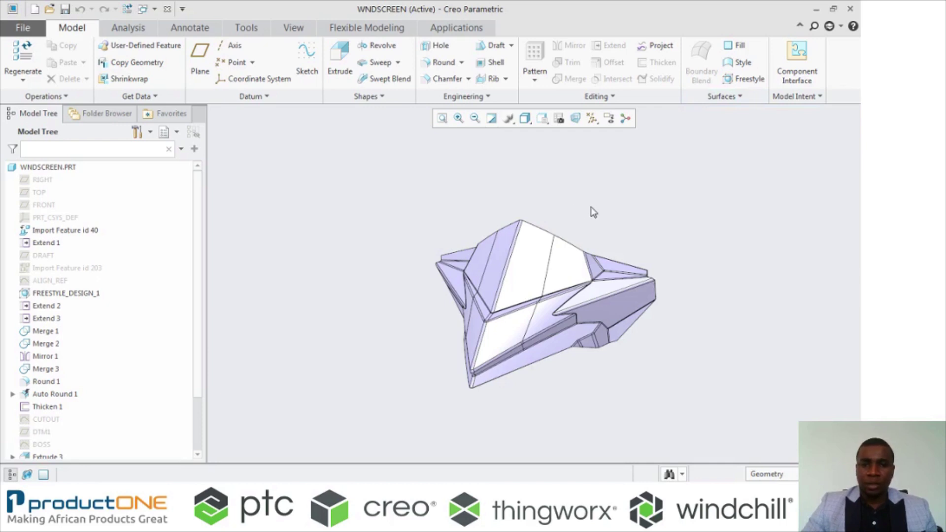
middle_drag(578, 224, 572, 242)
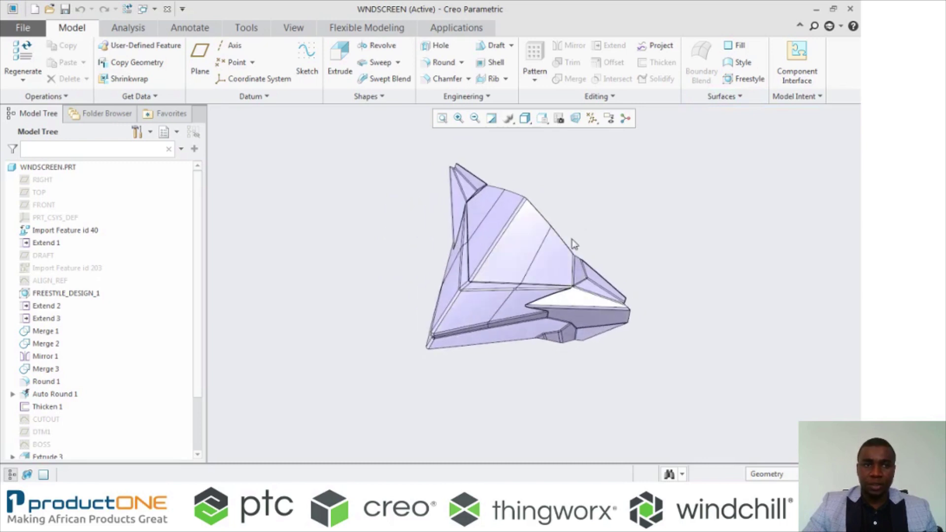
click(154, 9)
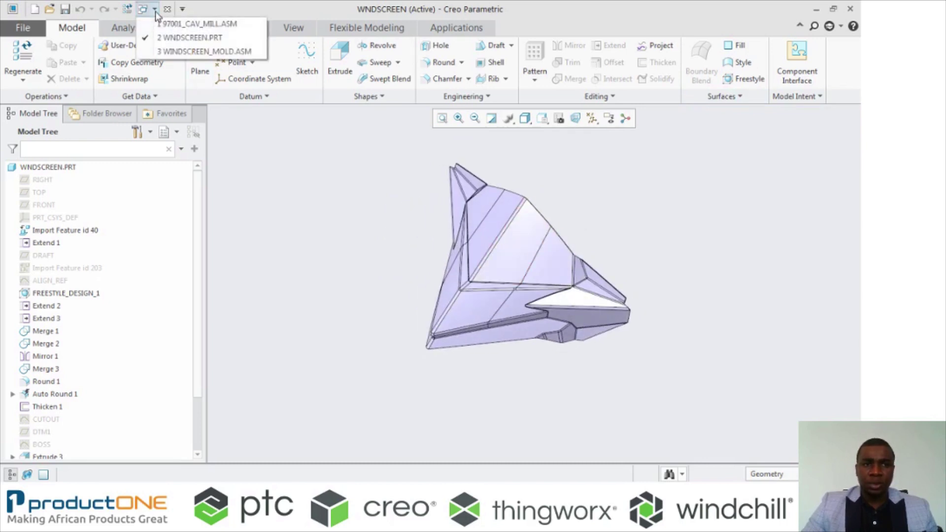
click(180, 52)
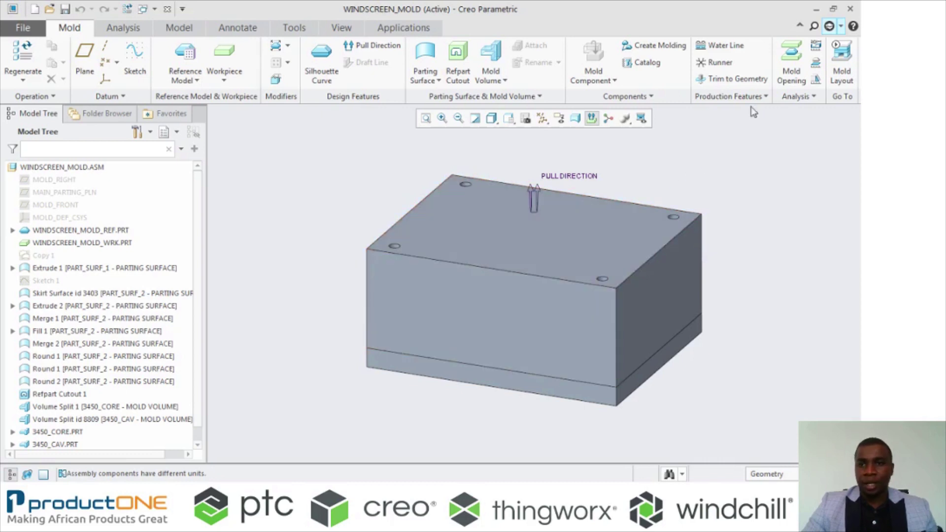
Examine the windscreen mold in its exploded mold opening state from below, and return it to the closed state.
click(788, 60)
mouse_move(522, 223)
middle_down()
mouse_move(512, 217)
mouse_move(536, 226)
middle_up()
middle_drag(572, 322, 510, 232)
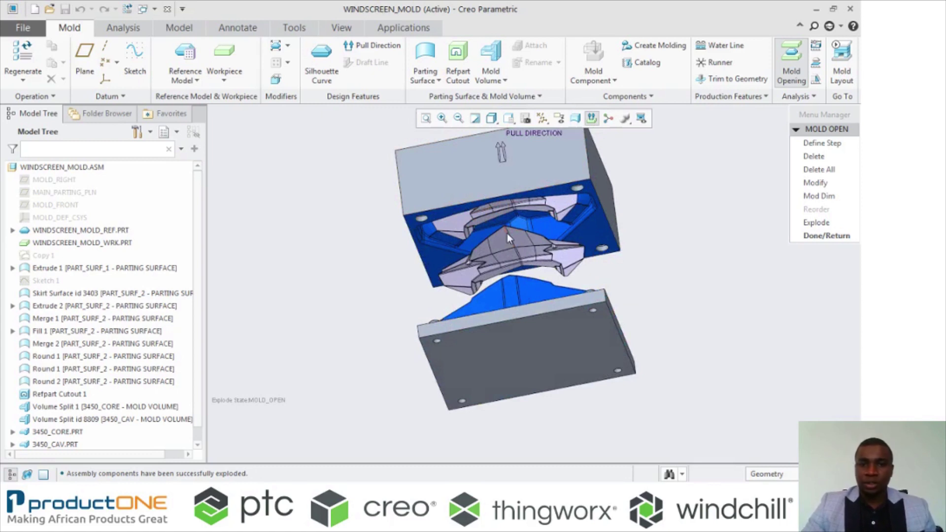
scroll(506, 236, down, 2)
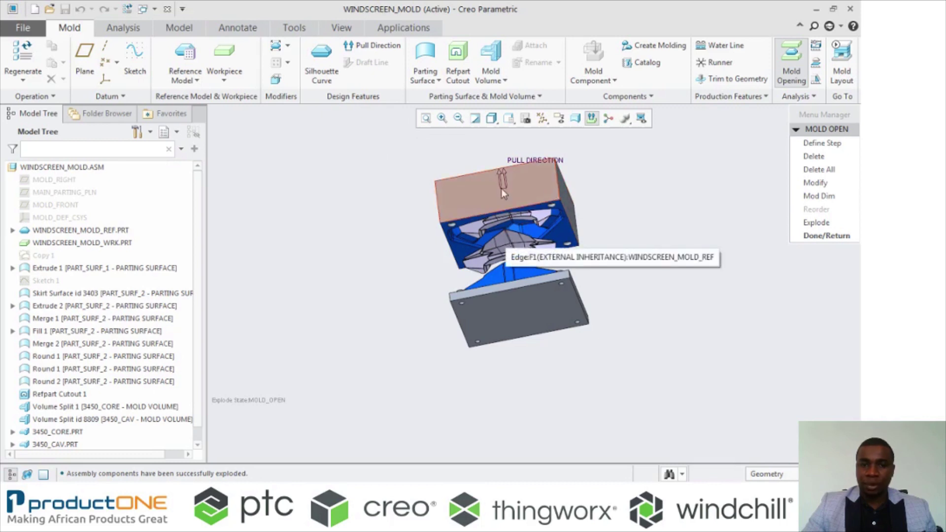
click(843, 236)
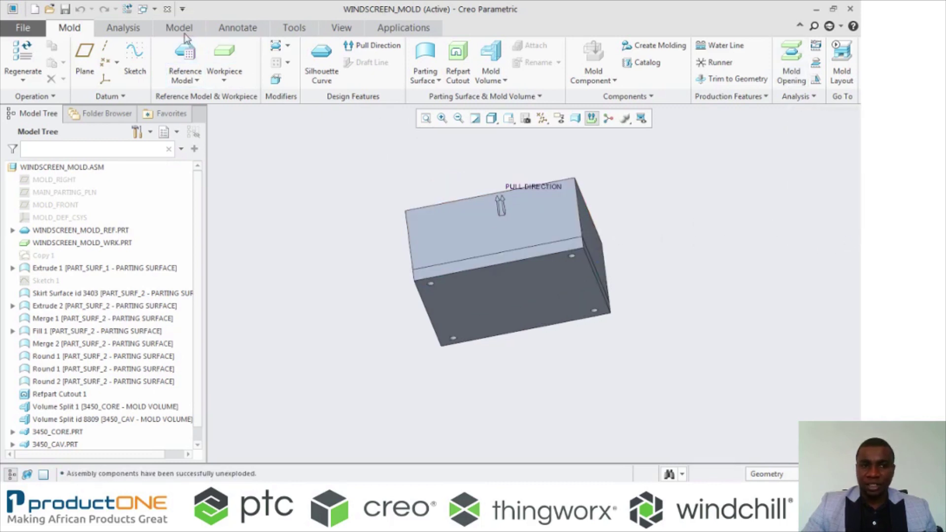
Switch to the 97001_CAV_MILL.ASM manufacturing assembly and check the available work center types.
click(155, 10)
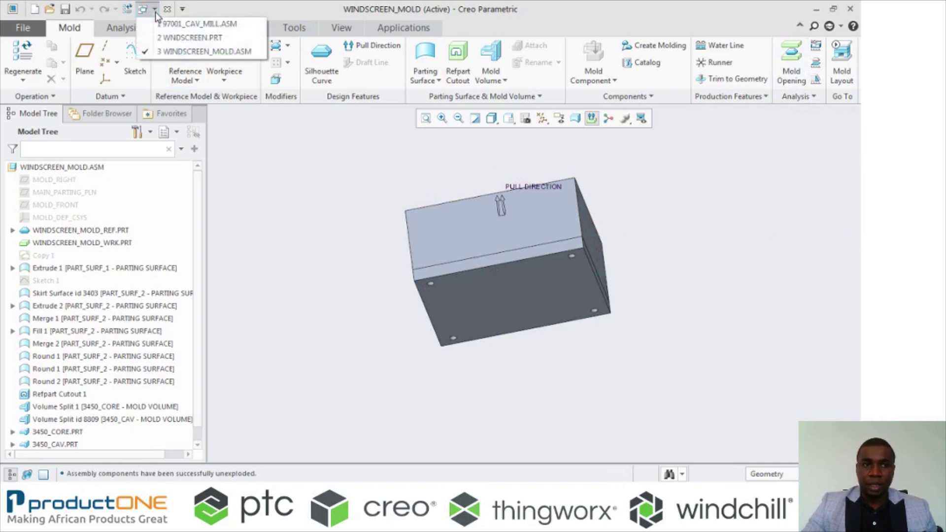
click(206, 26)
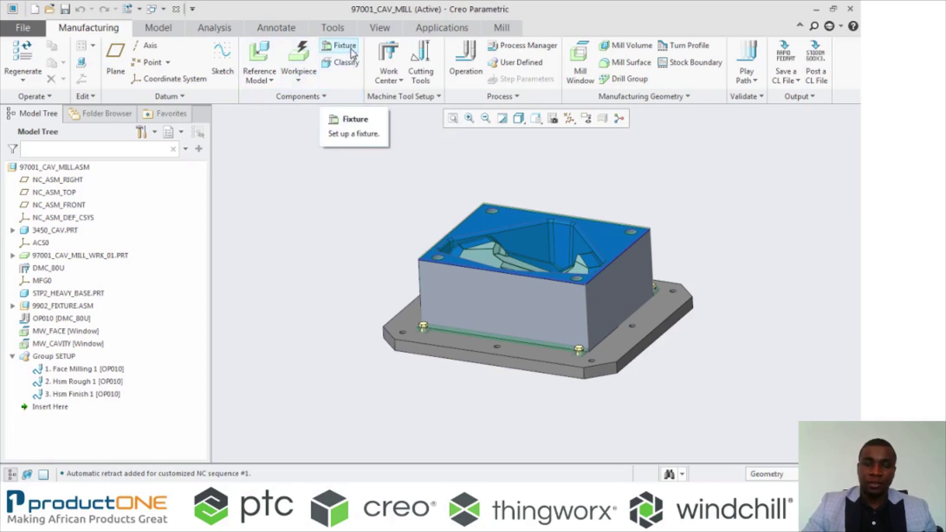
click(401, 81)
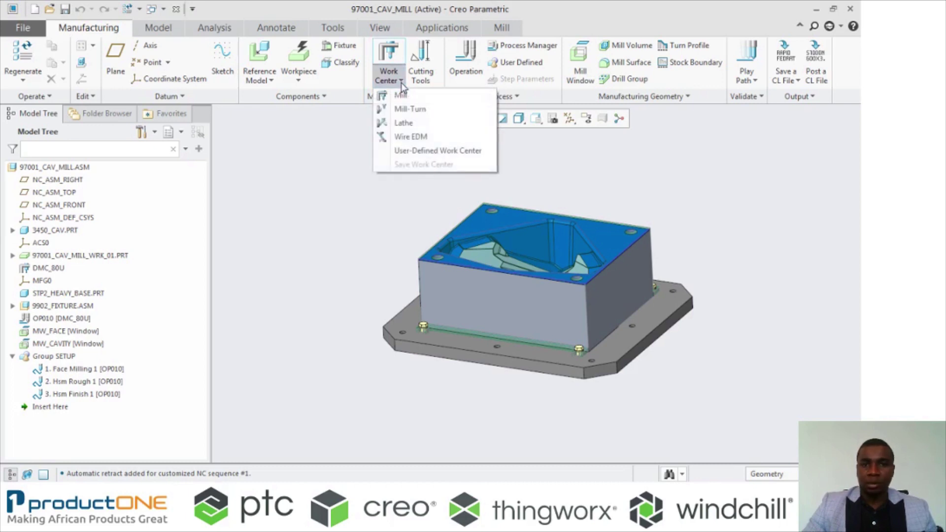
click(350, 145)
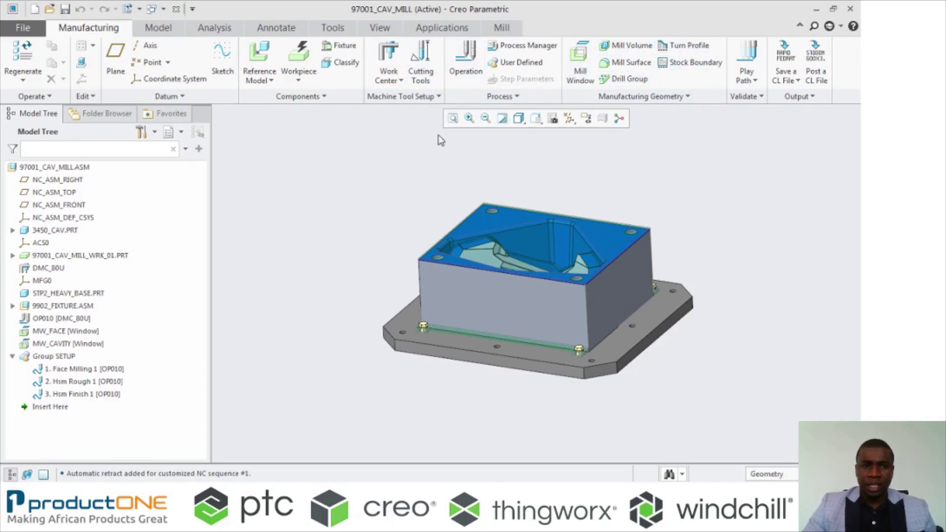
Open the cutting tools setup and try a new tool of type BALL MILL.
click(422, 67)
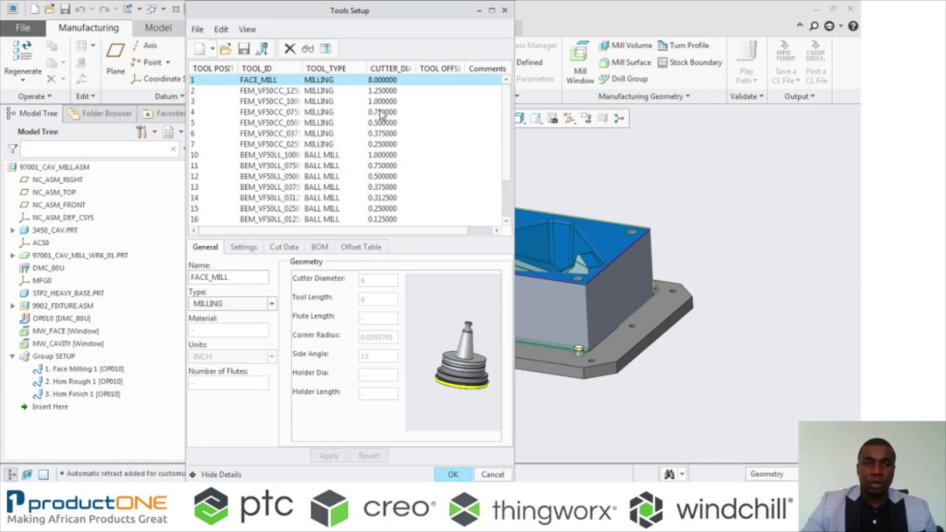
click(199, 48)
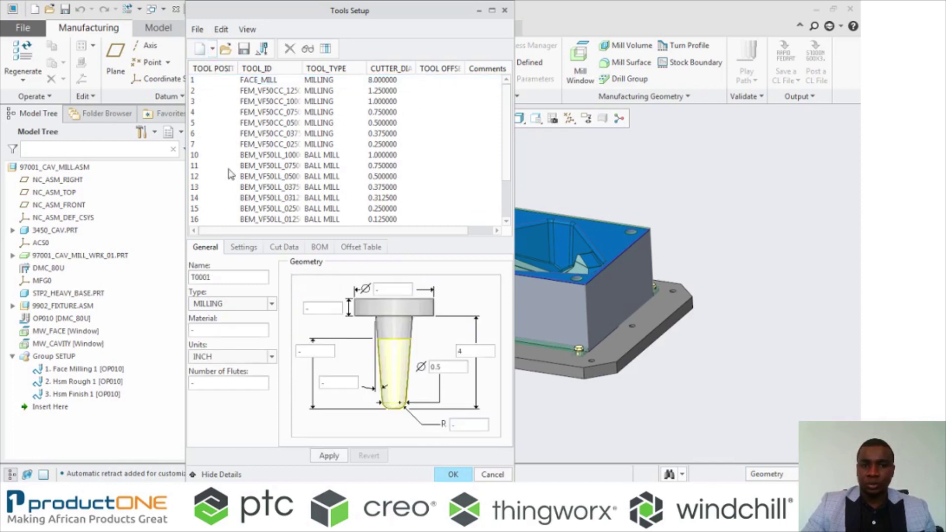
click(272, 303)
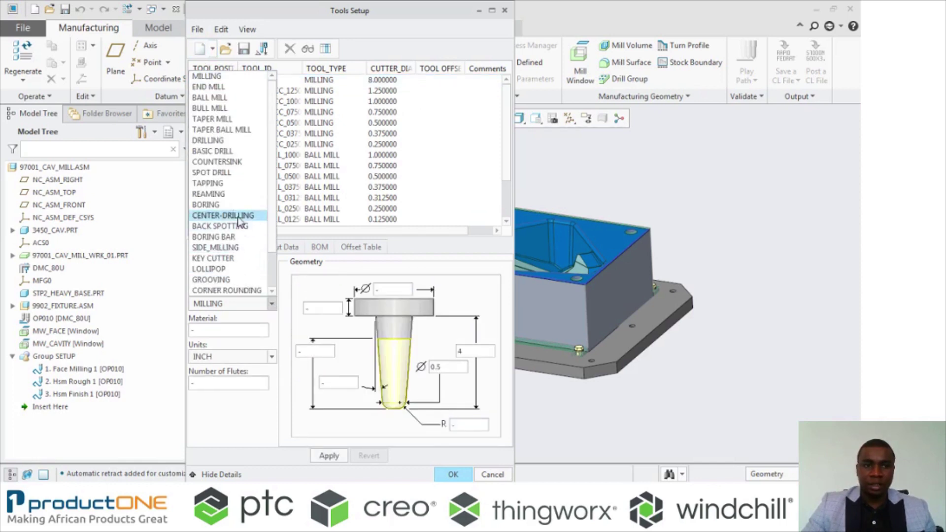
click(217, 98)
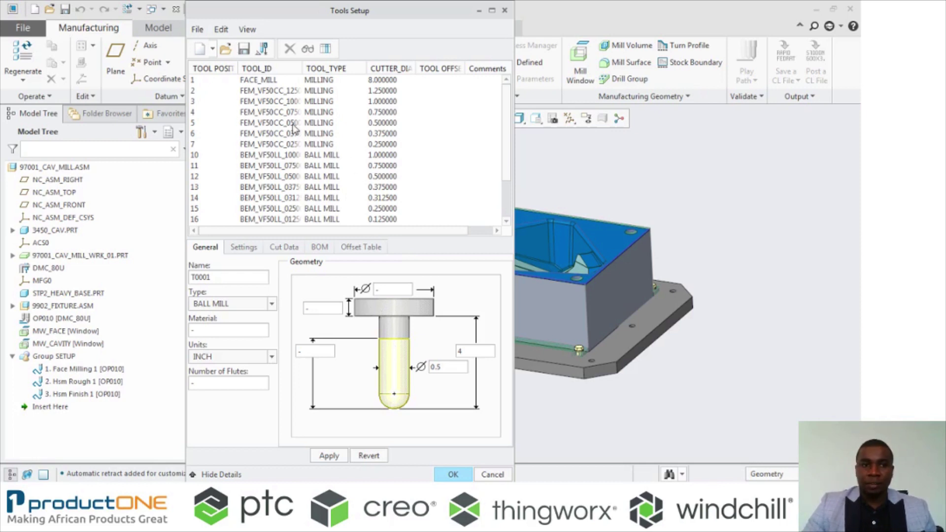
Examine the geometry preview and cut data applications of tool FEM_VF50CC_12500XL, and close the tools setup.
click(241, 92)
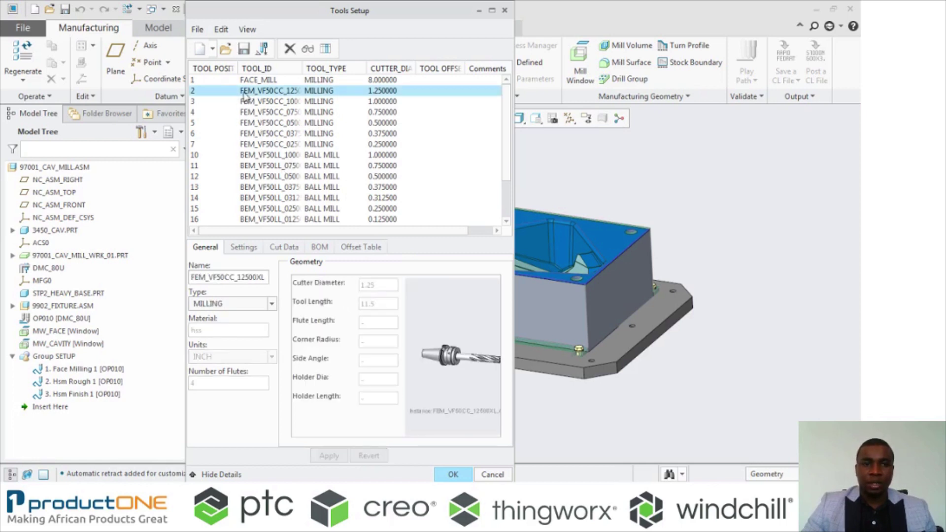
scroll(454, 369, up, 3)
scroll(454, 370, up, 4)
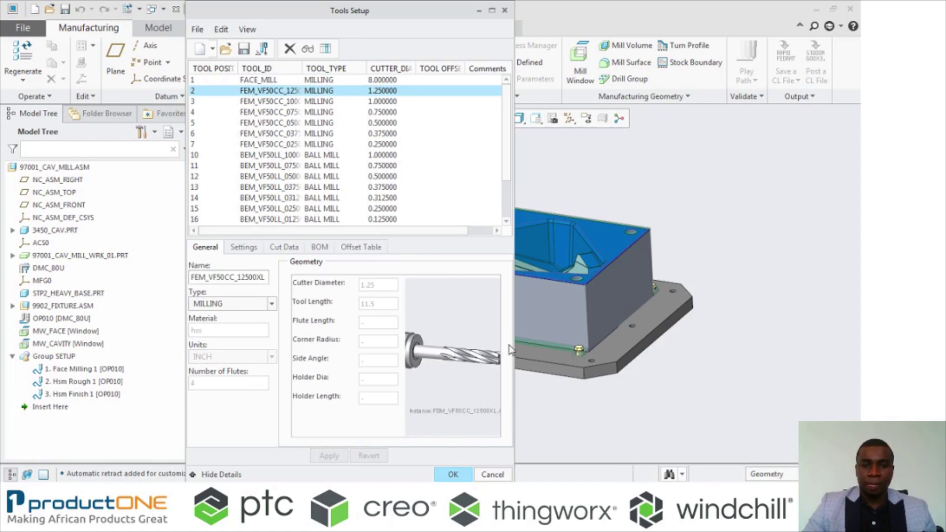
scroll(483, 356, down, 5)
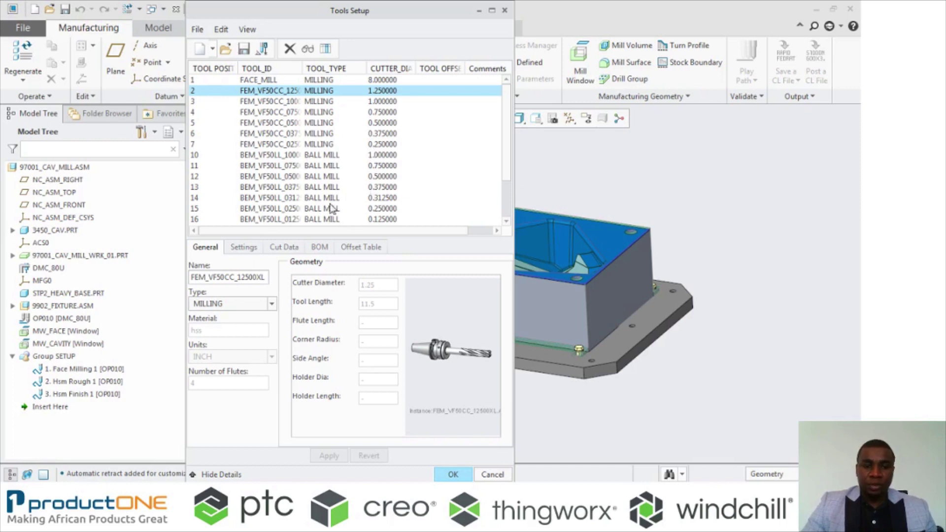
click(283, 248)
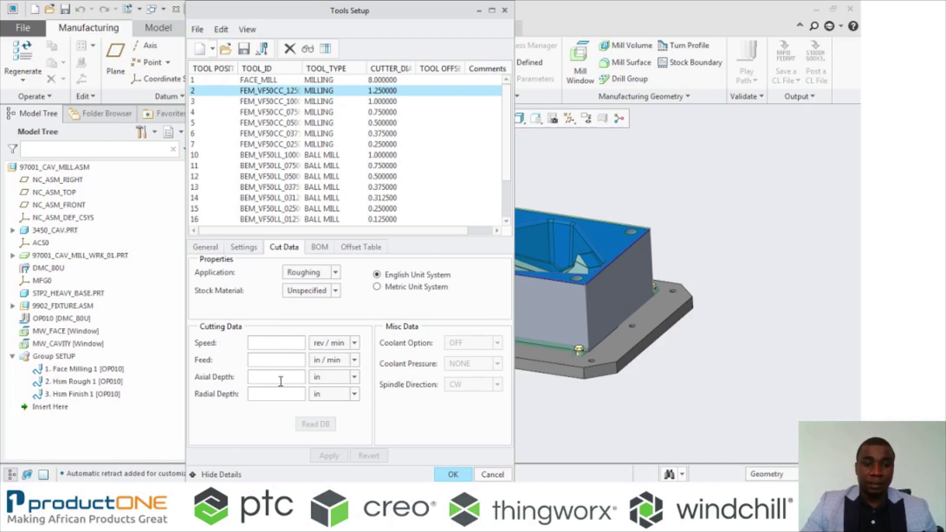
click(338, 273)
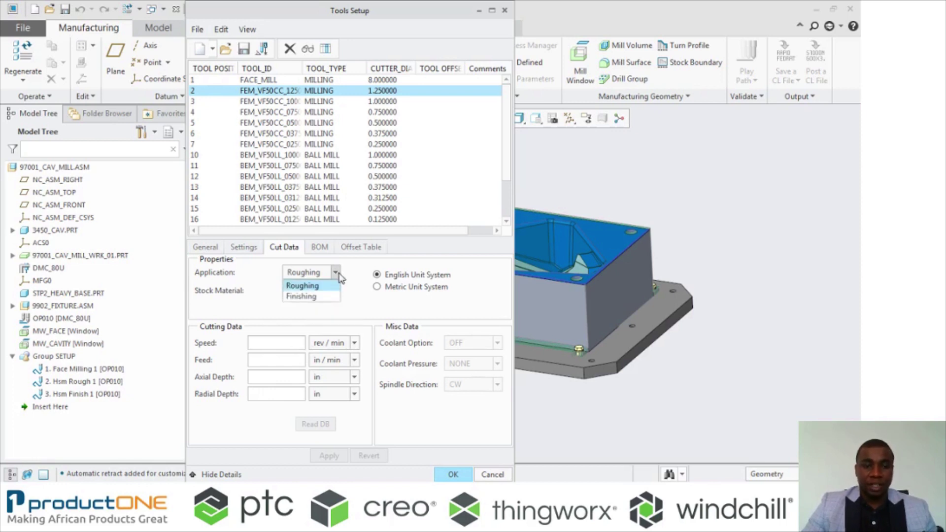
click(339, 277)
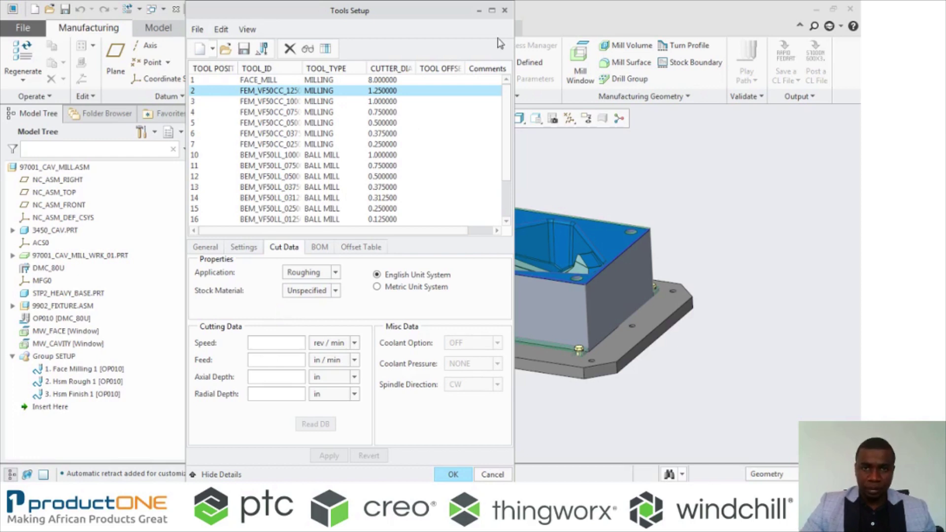
click(505, 10)
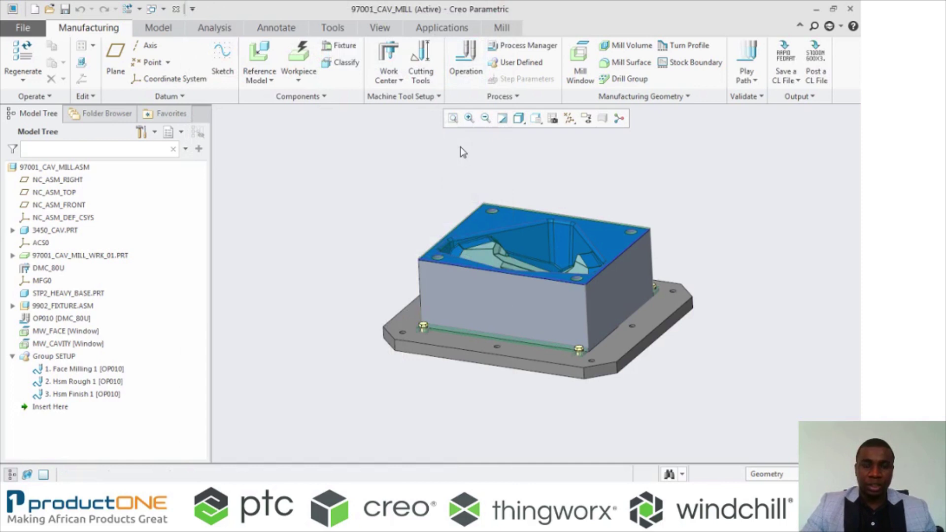
Start a Face Milling sequence and assign tool 01 : FACE_MILL to it.
click(504, 29)
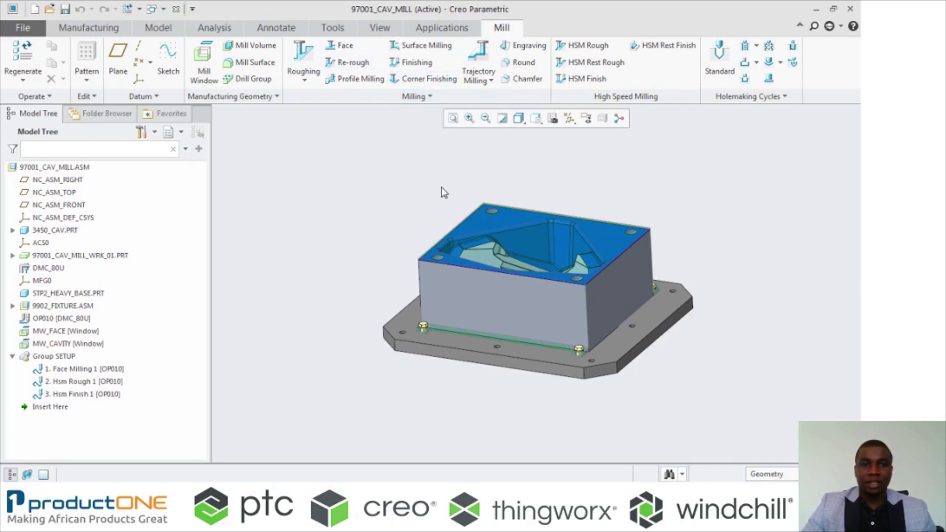
click(339, 46)
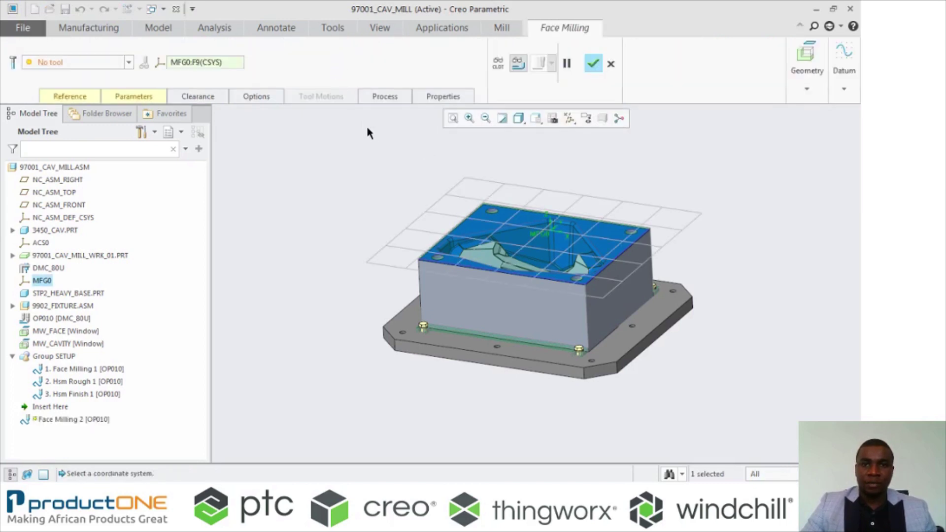
click(128, 61)
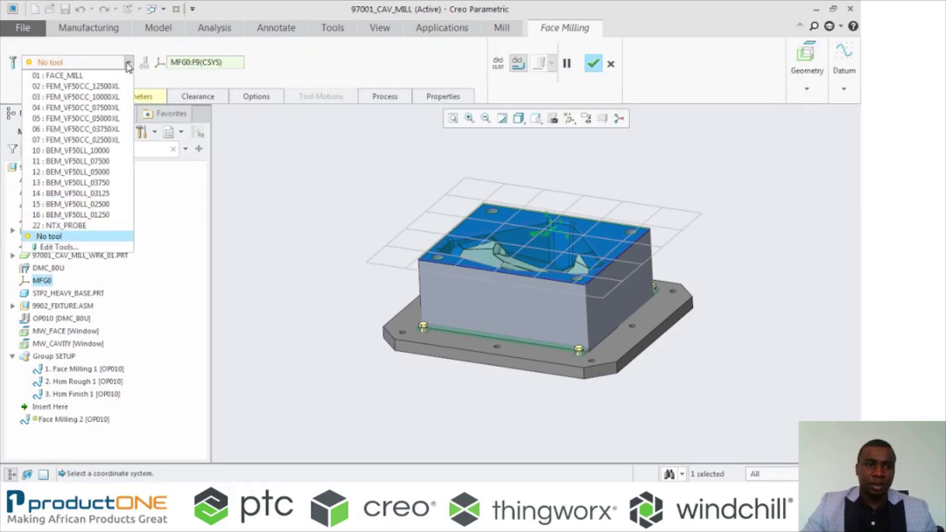
click(113, 76)
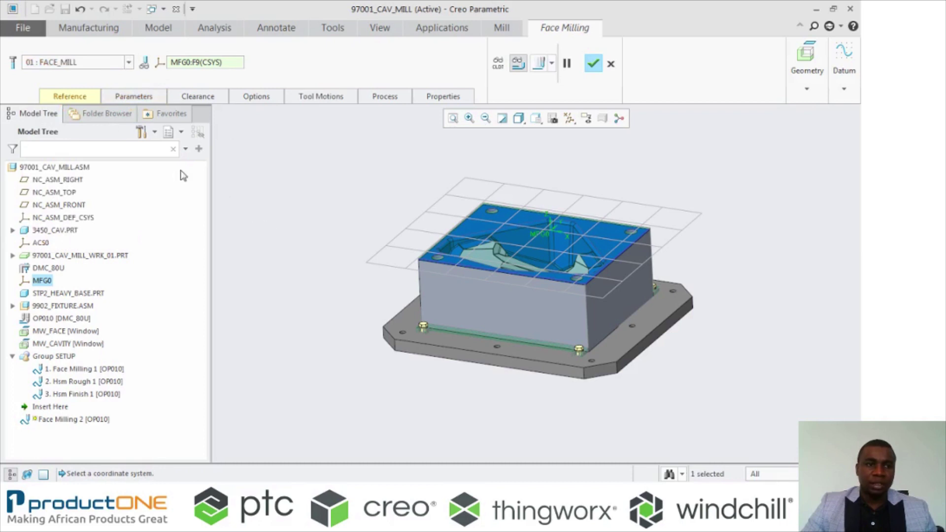
Set the face milling reference type to Mill Window and select MW_FACE as the machining reference.
click(81, 102)
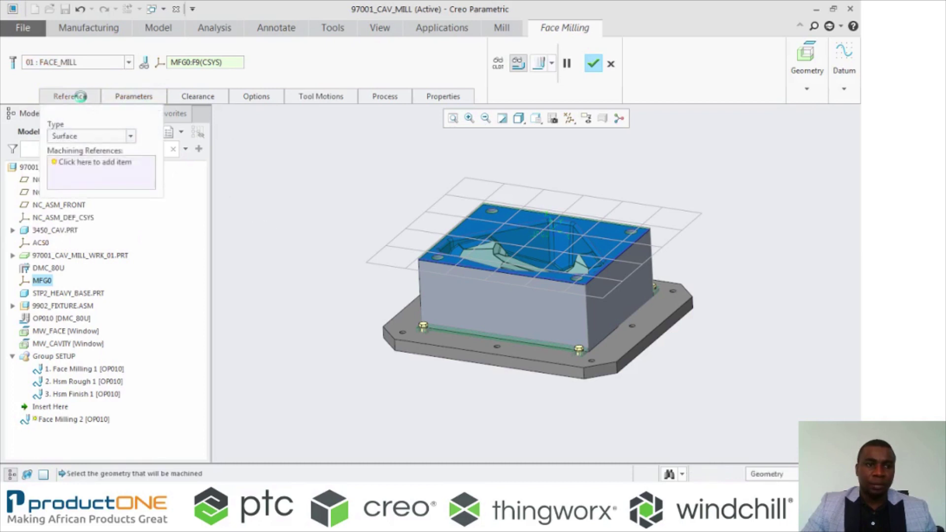
click(128, 138)
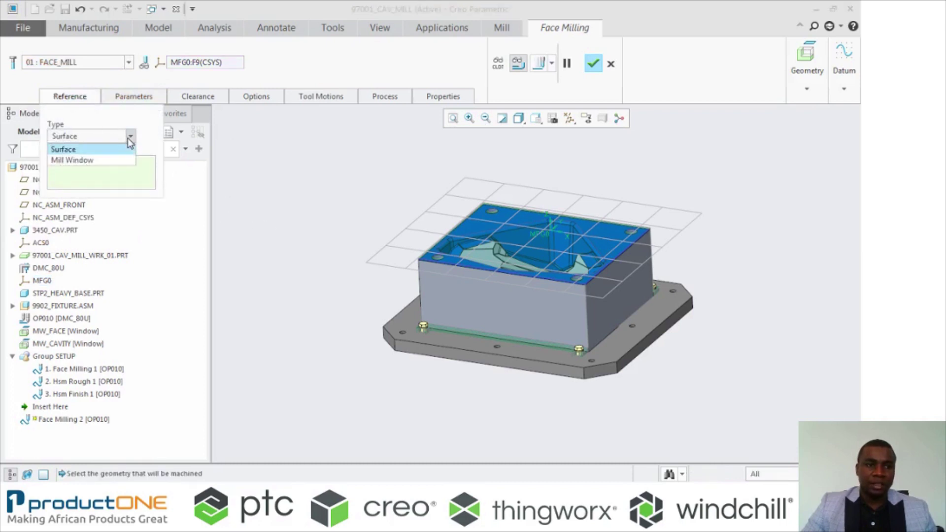
click(106, 164)
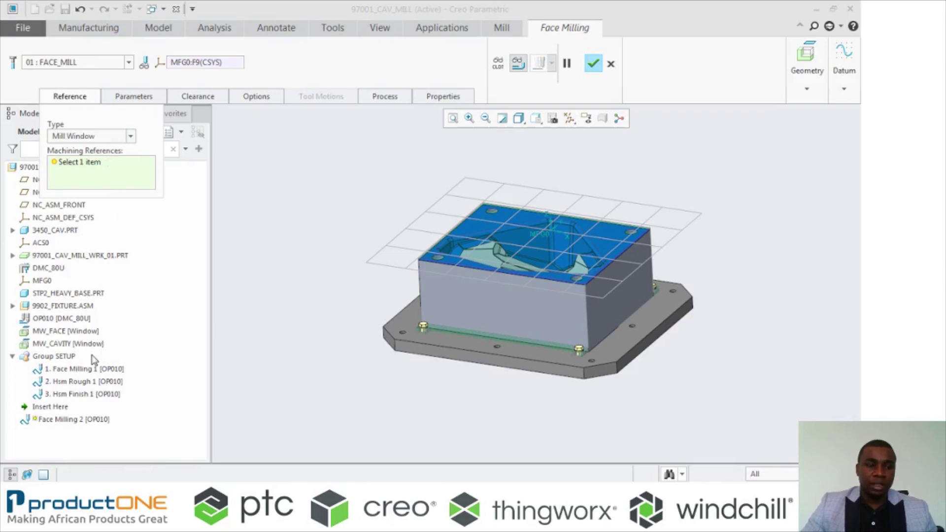
click(56, 334)
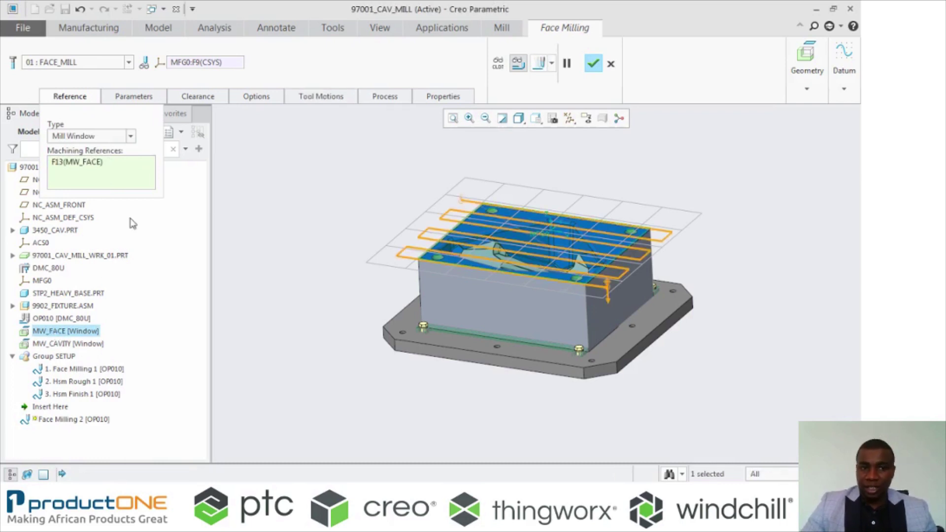
Set the CUT_FEED parameter of the face milling sequence to 1000.
click(144, 101)
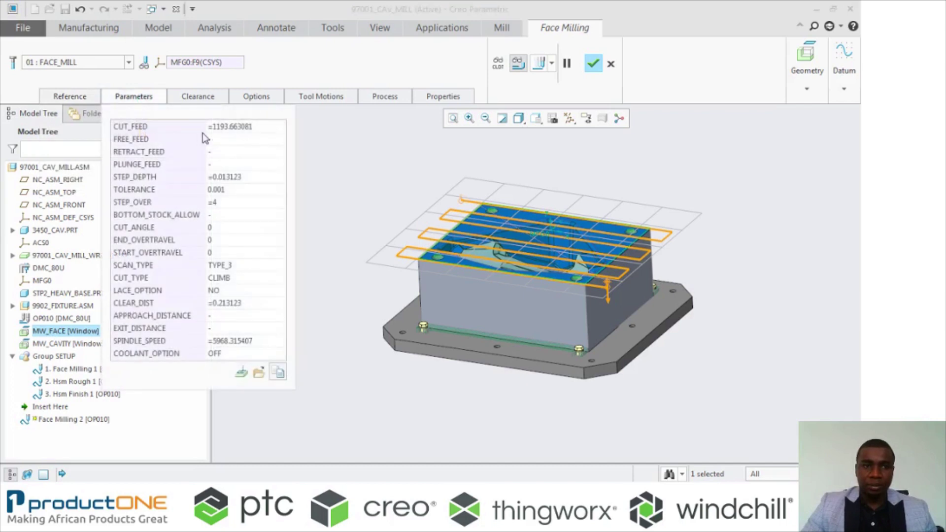
click(242, 127)
text(100)
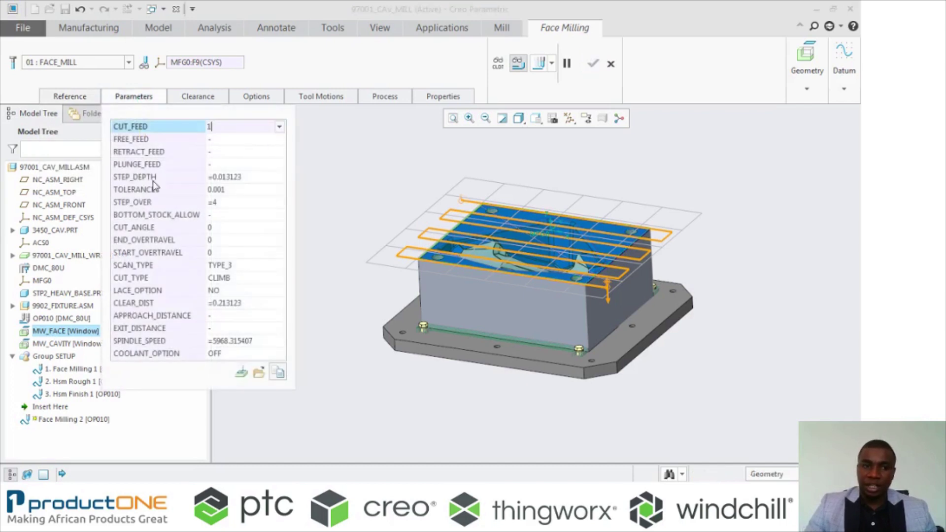
text(0)
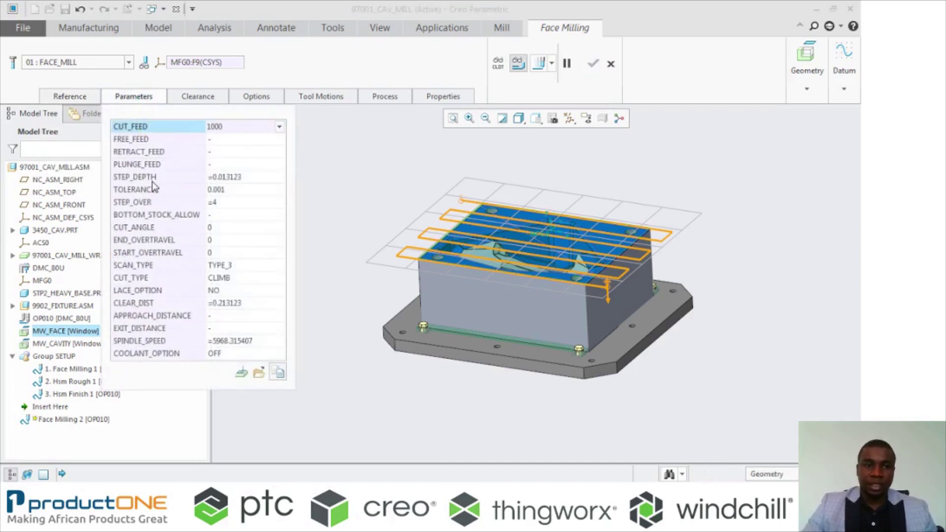
click(334, 178)
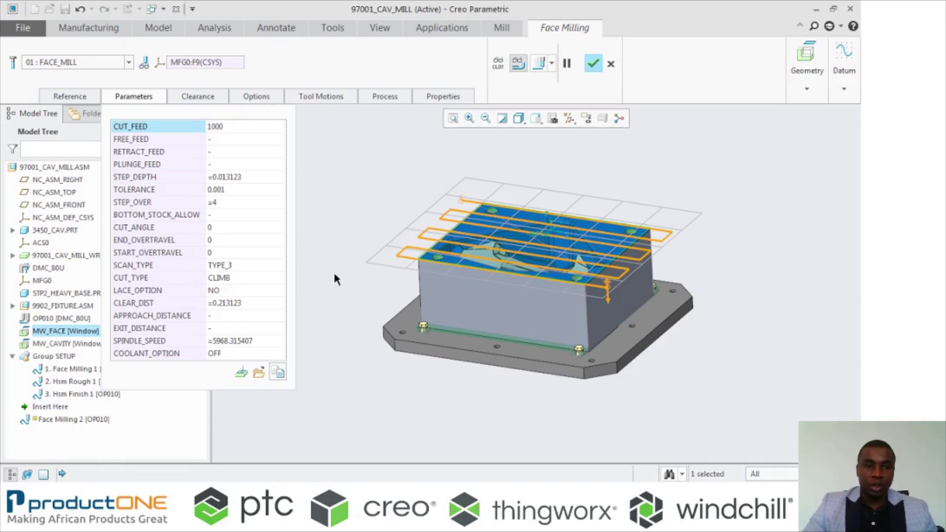
Set the LACE_OPTION parameter of the face milling sequence to ARC_CONNECT and complete the sequence.
click(285, 295)
click(280, 291)
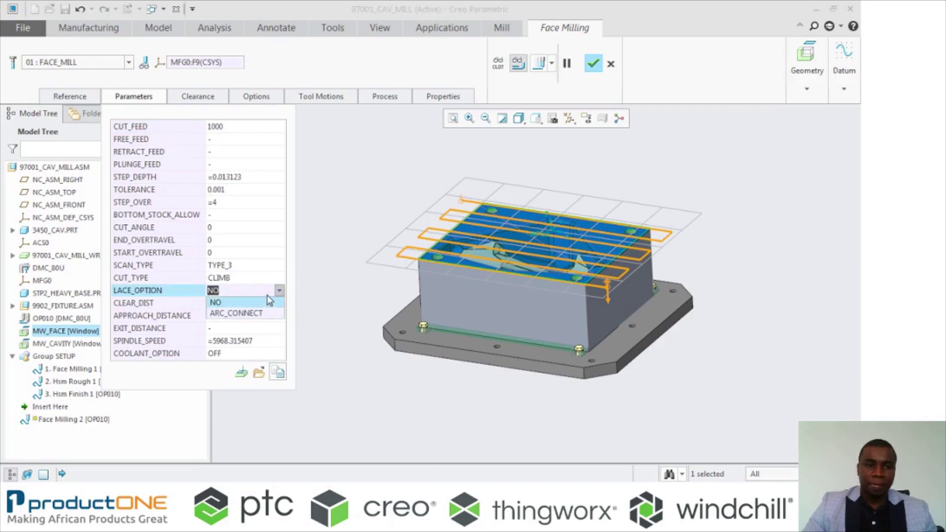
click(264, 313)
key(Return)
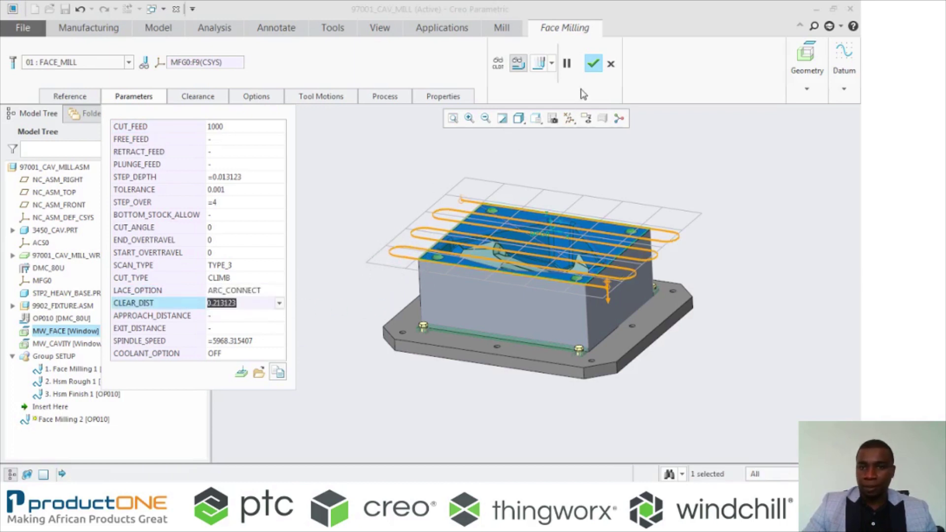
click(594, 64)
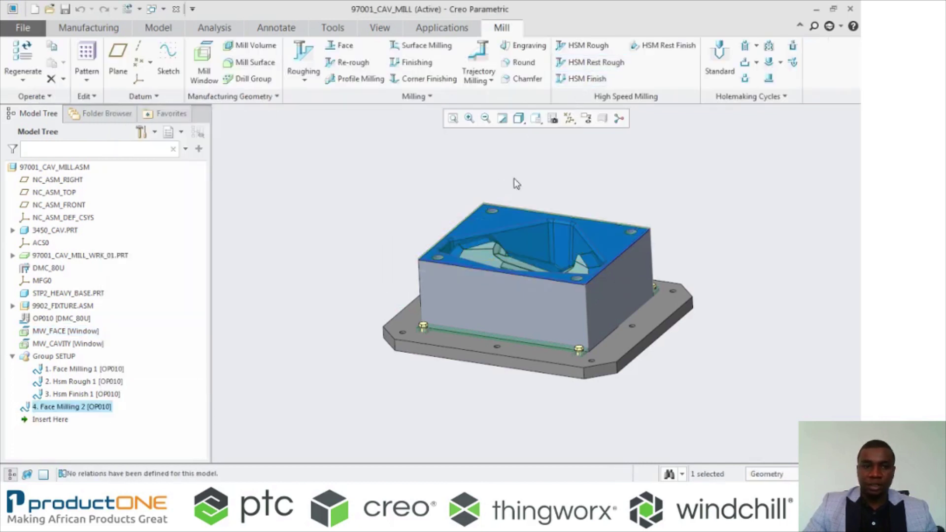
Play the tool path of Face Milling 2 at a reduced display speed and close the path player.
right_click(69, 408)
click(74, 259)
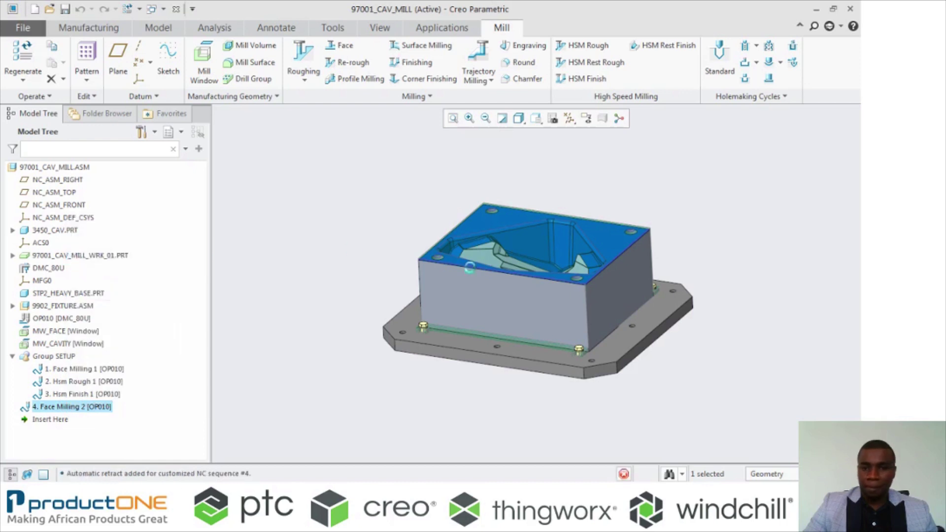
scroll(377, 262, up, 3)
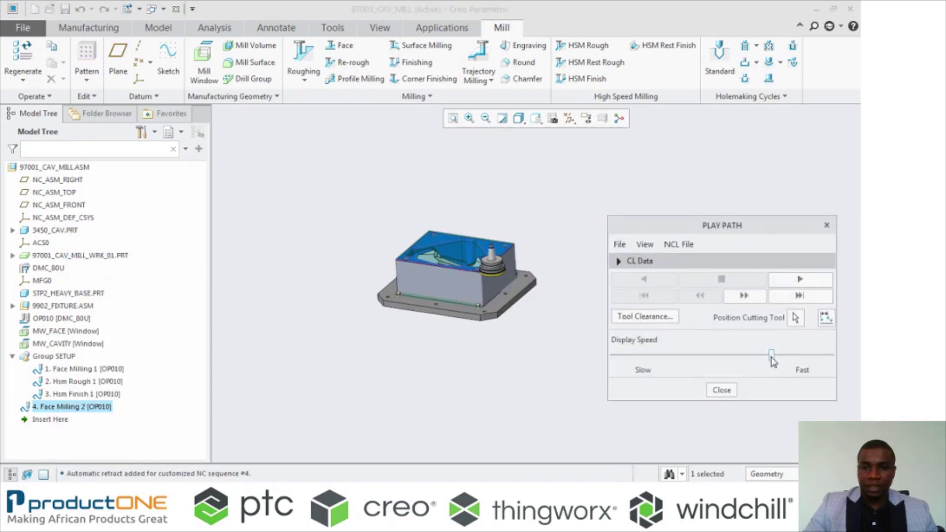
mouse_move(744, 353)
mouse_down()
mouse_move(657, 353)
mouse_move(737, 355)
mouse_up()
click(798, 280)
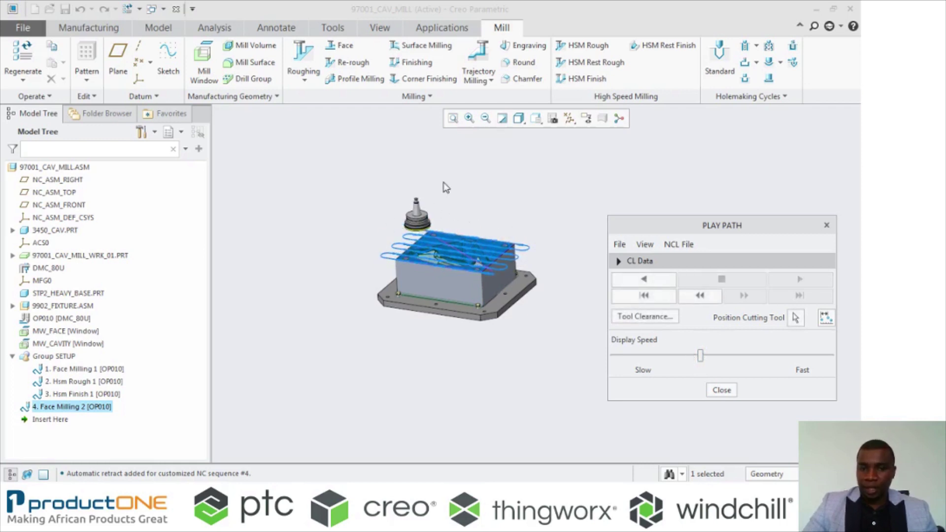
click(721, 391)
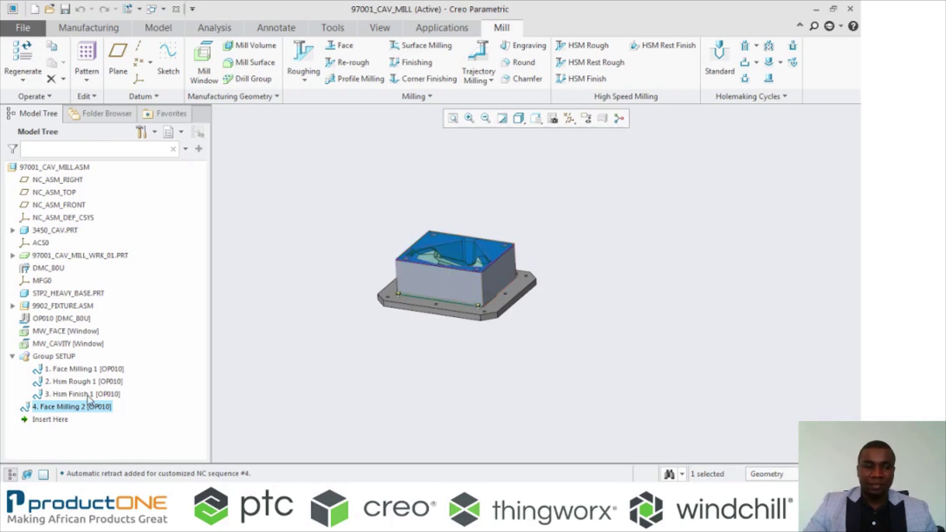
Open the material removal simulation for Face Milling 2 and play it.
right_click(83, 412)
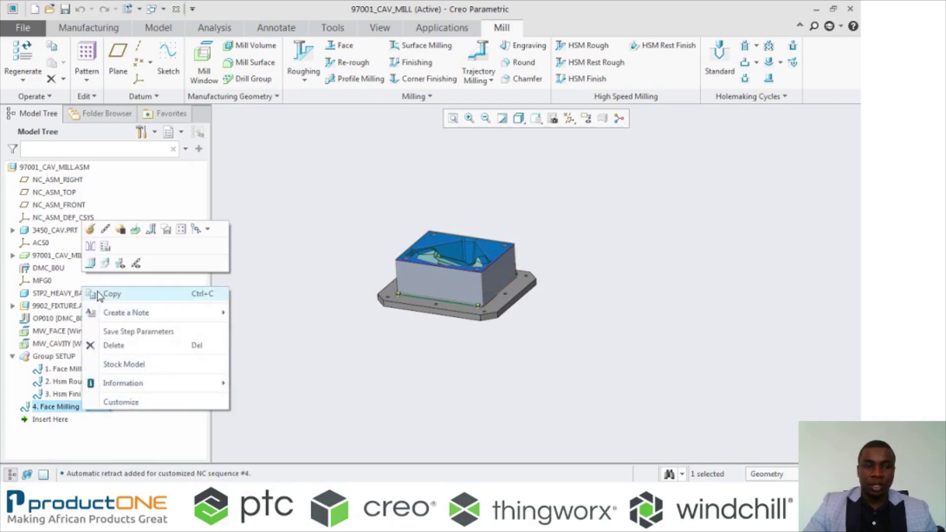
click(106, 266)
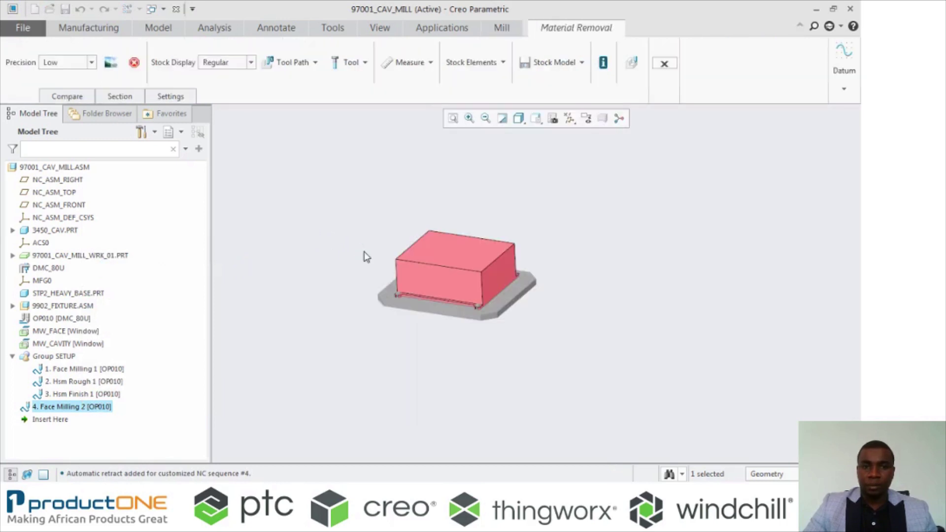
scroll(425, 255, down, 3)
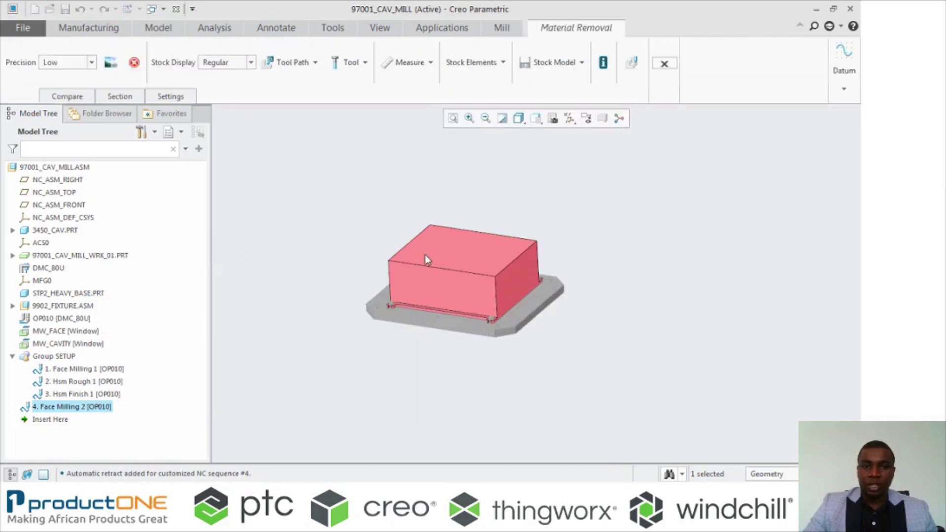
click(631, 62)
drag(414, 142, 627, 164)
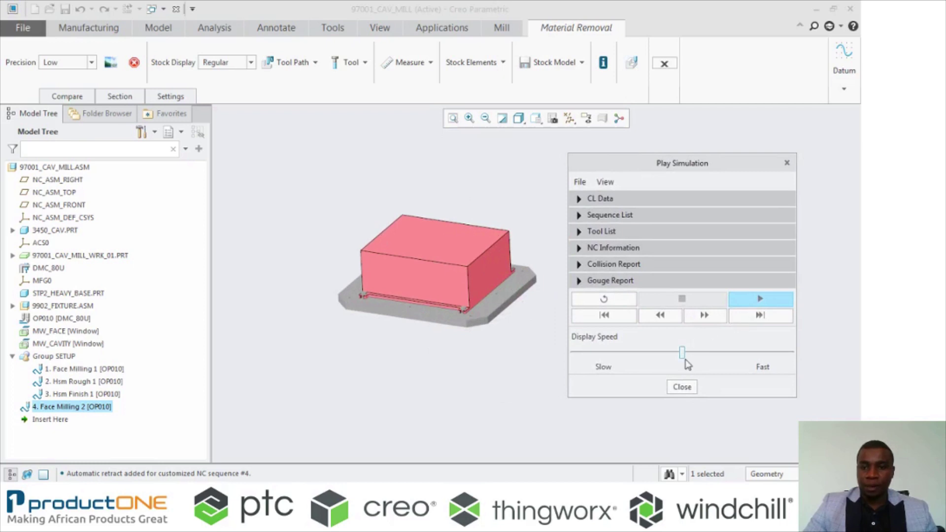
click(763, 301)
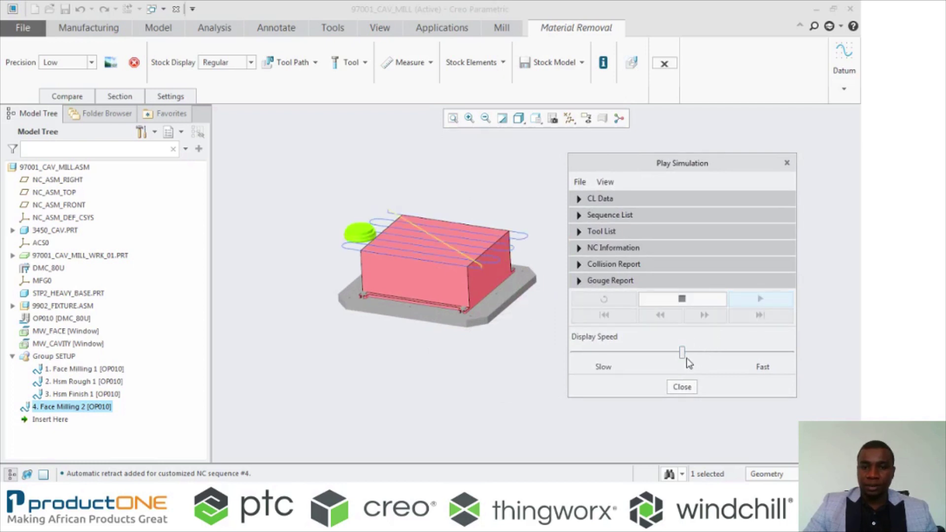
Slow the running simulation slightly, show the target model to inspect the milled face, and exit the material removal simulation.
drag(682, 353, 669, 352)
click(605, 182)
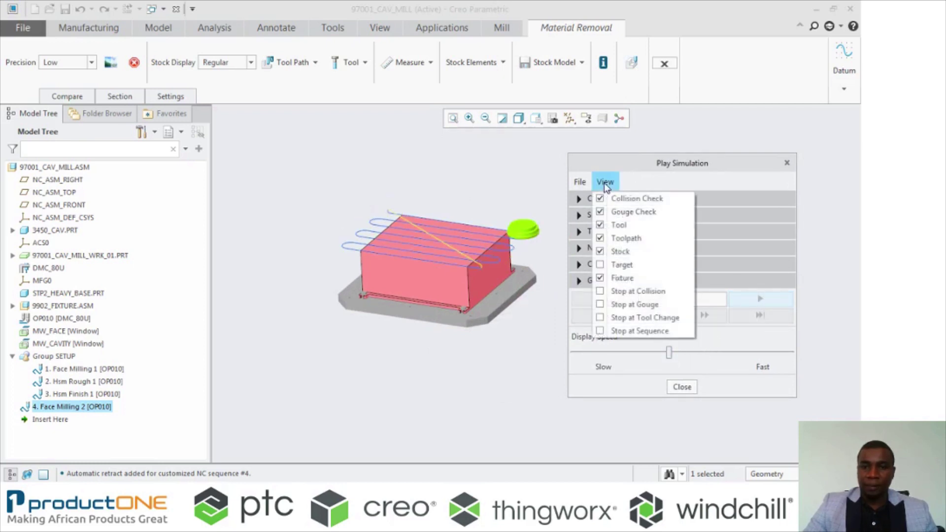
click(623, 266)
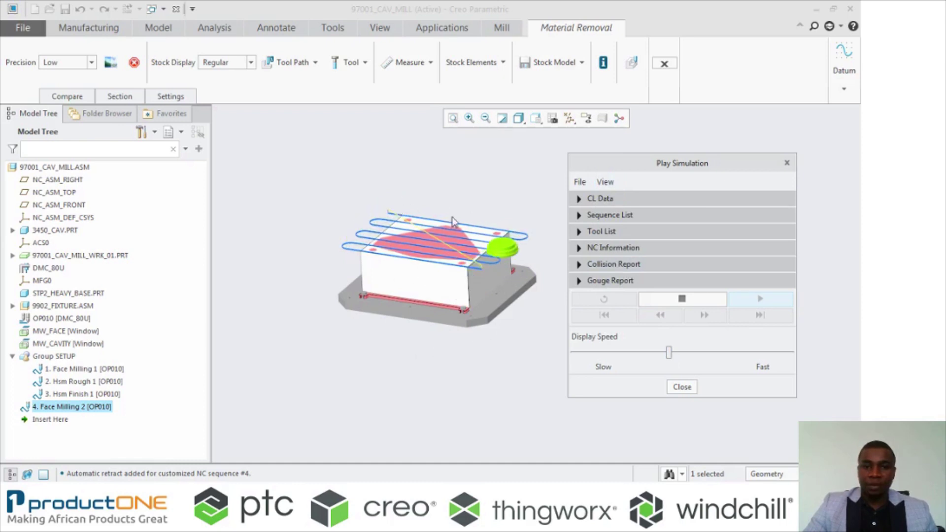
scroll(482, 235, up, 2)
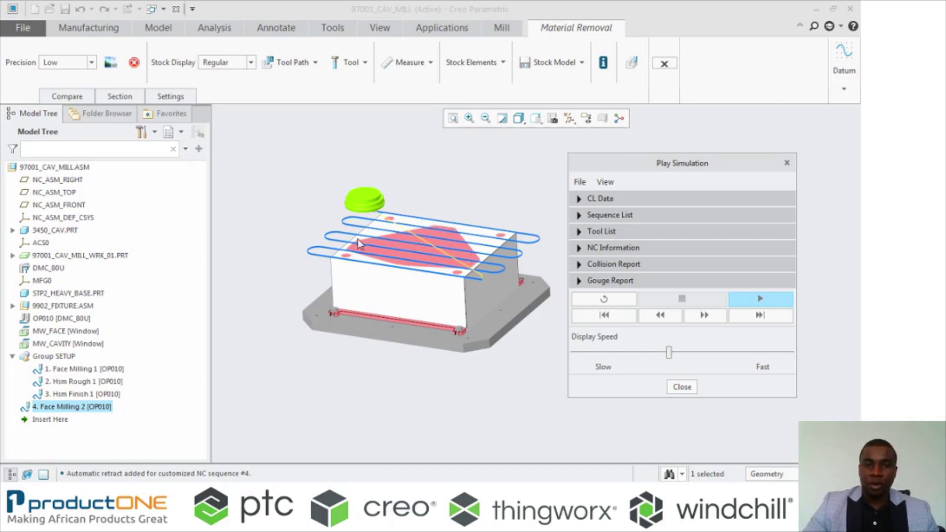
click(690, 385)
click(663, 63)
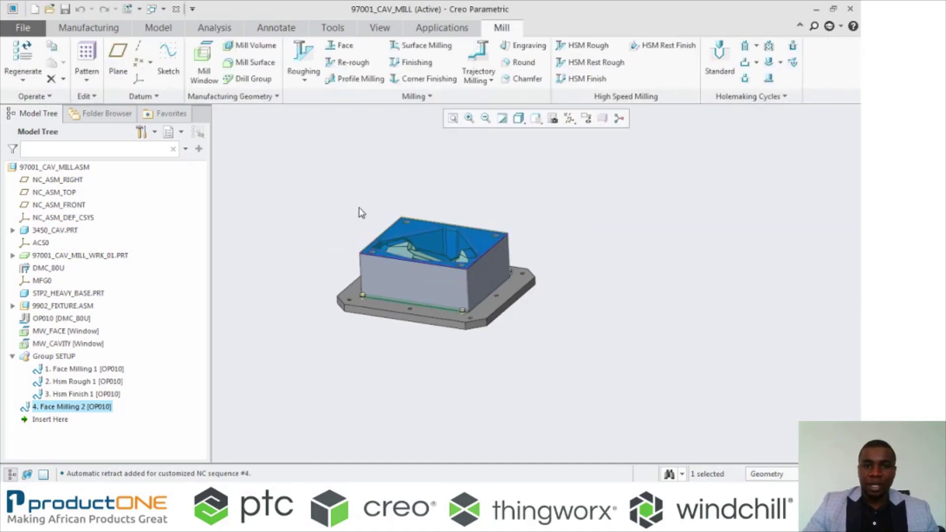
Start an HSM Rough sequence with tool 02 : FEM_VF50CC_12500XL and select MW_CAVITY as its mill window.
scroll(318, 213, down, 2)
click(586, 45)
scroll(397, 229, up, 1)
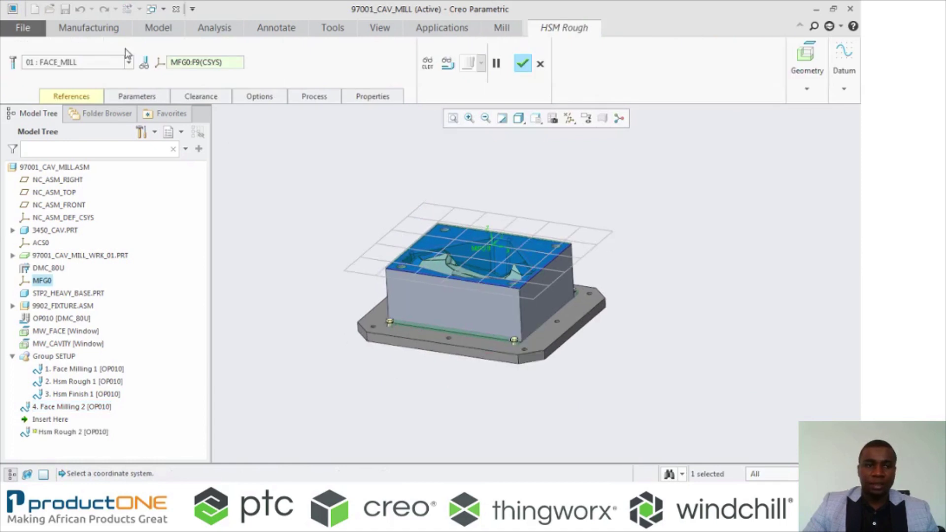
click(128, 63)
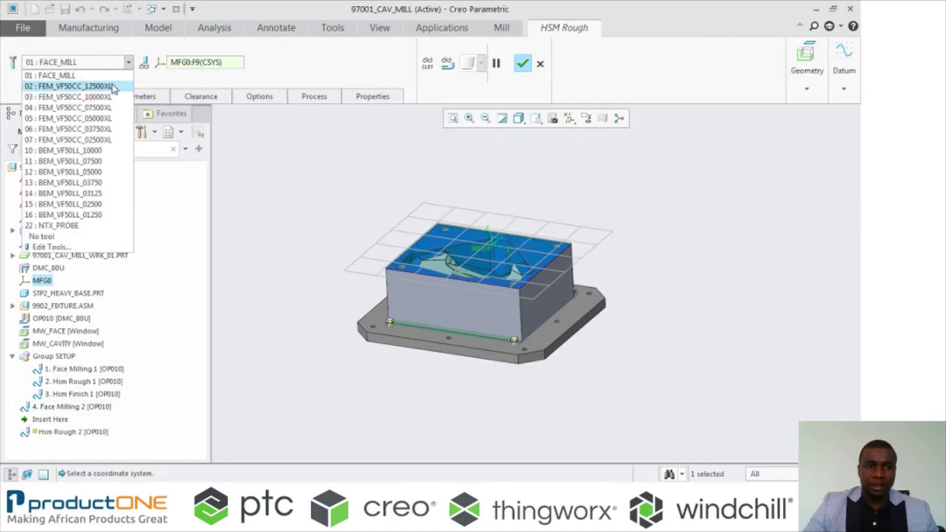
click(110, 86)
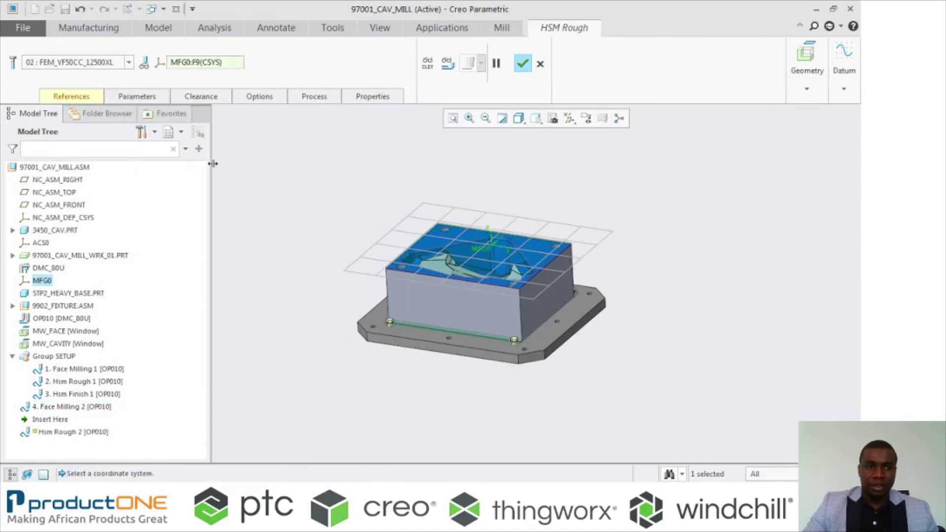
click(89, 97)
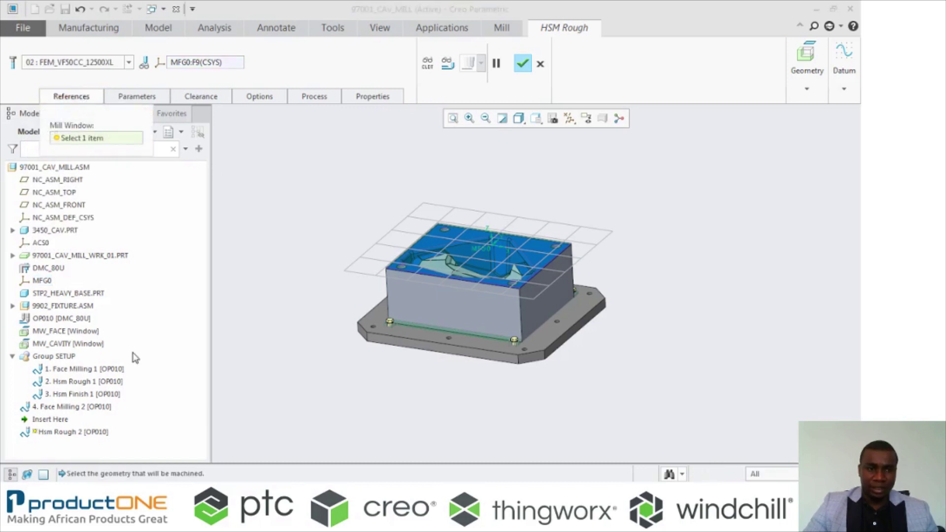
click(79, 344)
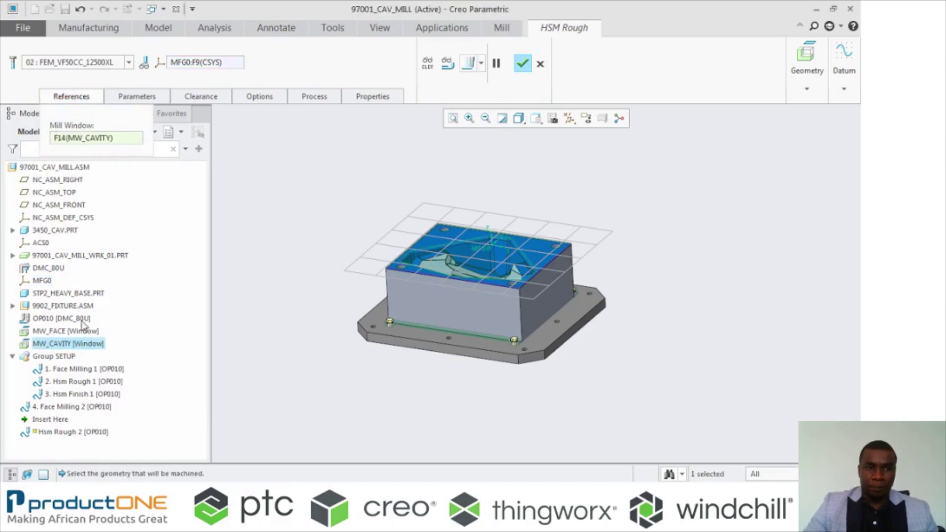
Set ROUGH_STOCK_ALLOW and BOTTOM_STOCK_ALLOW to 0.1 for the HSM Rough sequence and complete it.
click(150, 97)
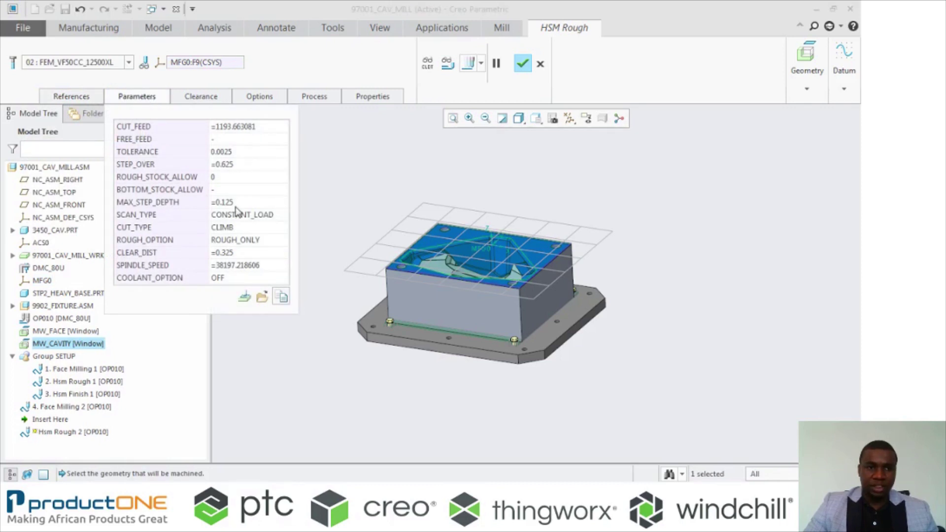
double_click(247, 177)
text(0.1)
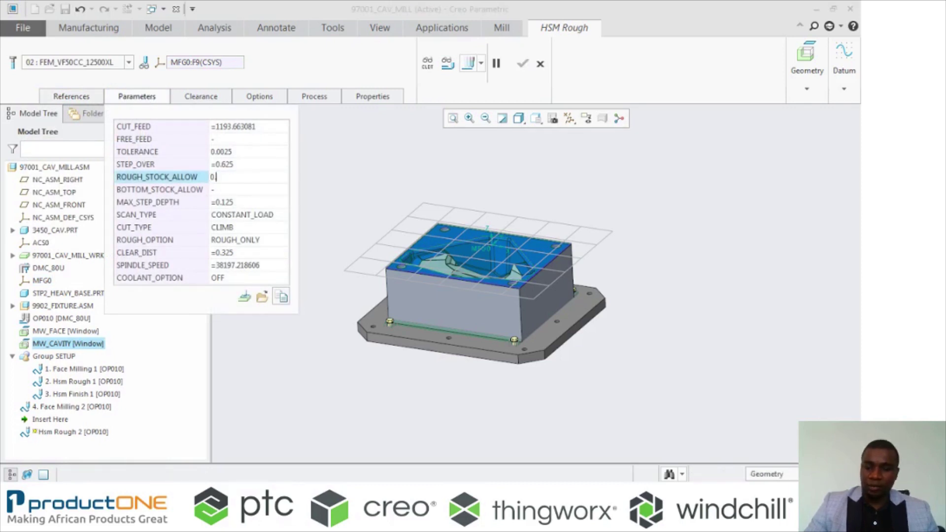
double_click(237, 189)
text(0.1)
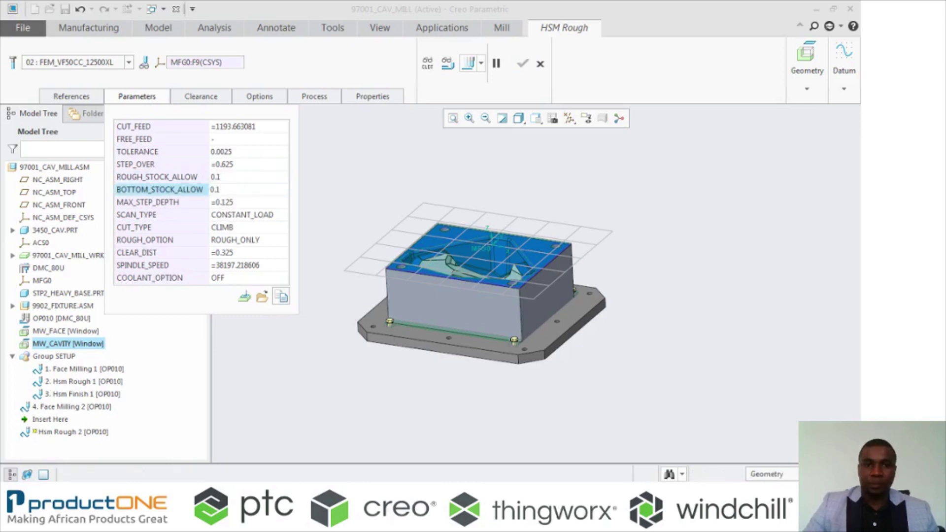
key(Return)
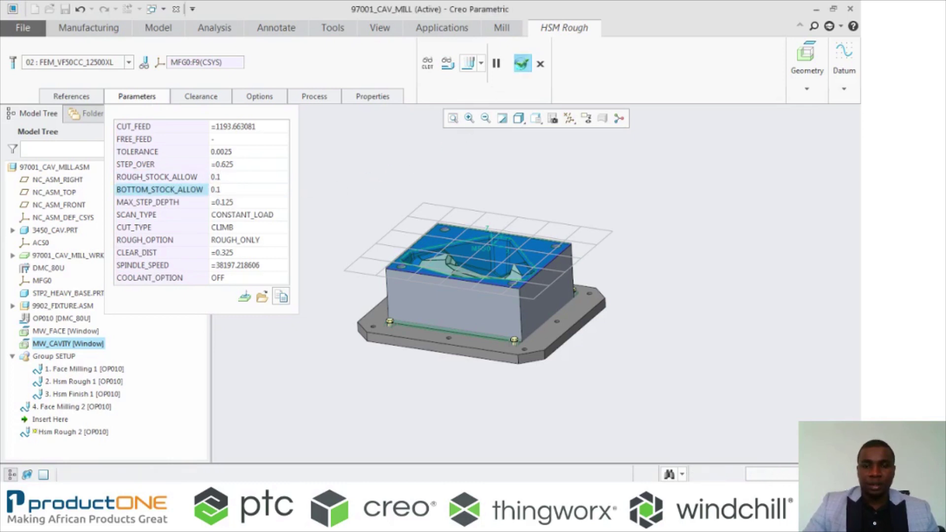
click(522, 64)
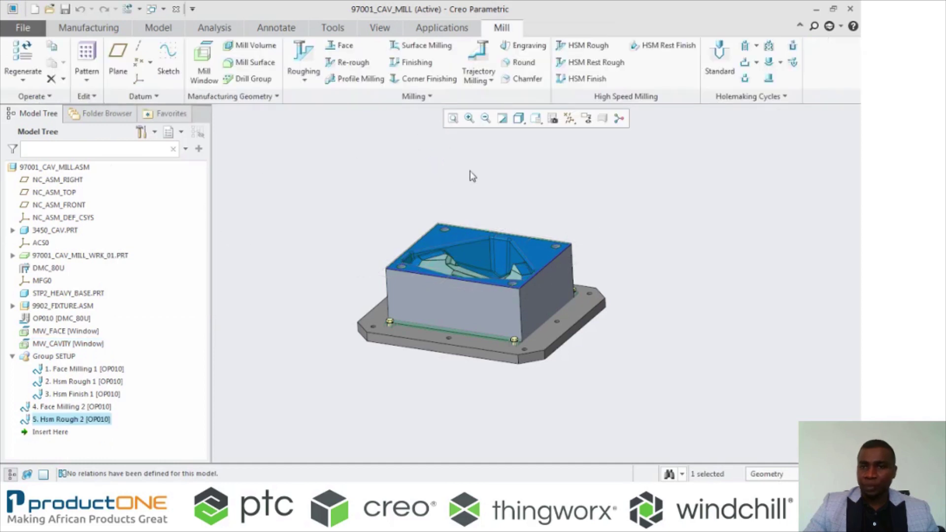
Create an HSM Rest Rough sequence with tool 04 : FEM_VF50CC_07500XL, keeping the default references and parameters.
click(607, 65)
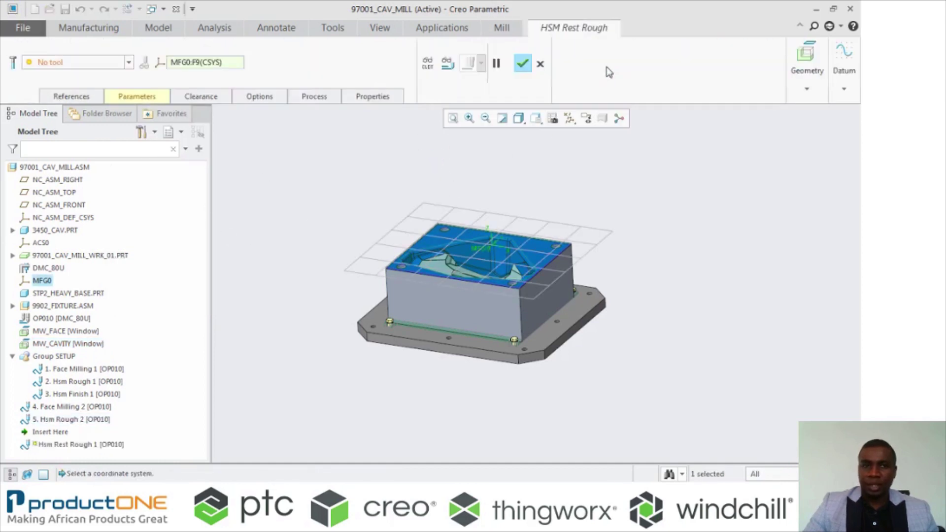
click(129, 65)
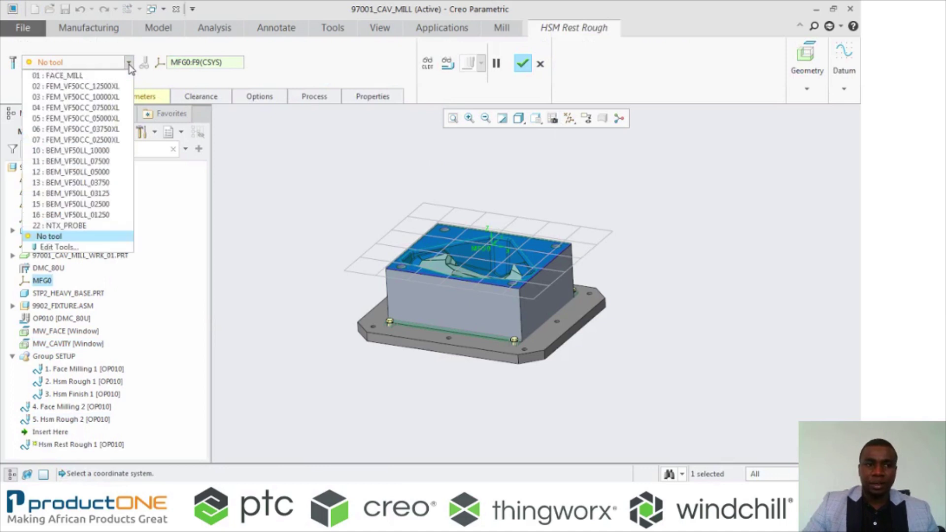
click(104, 111)
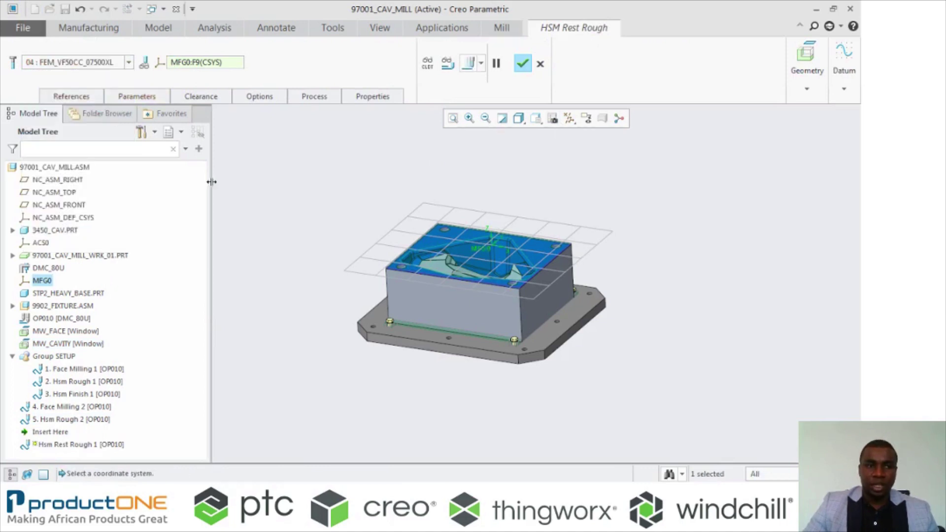
click(71, 96)
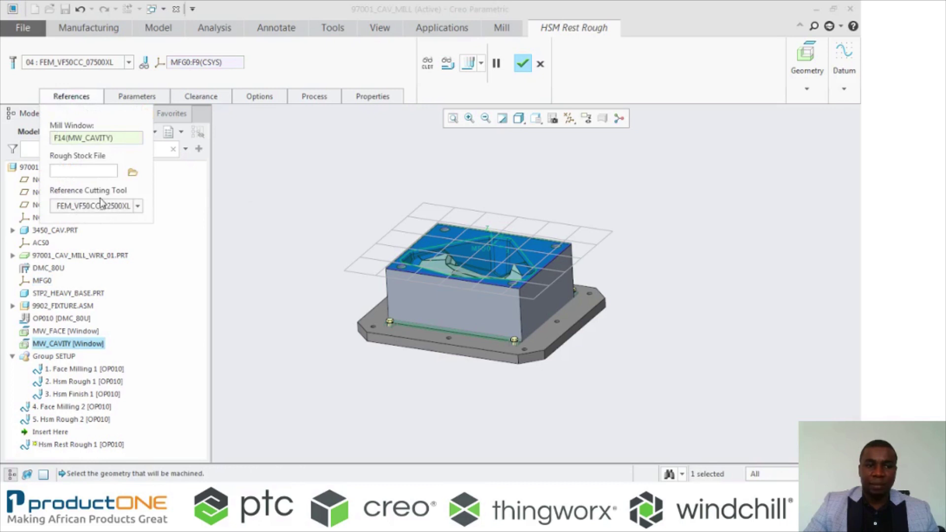
click(144, 101)
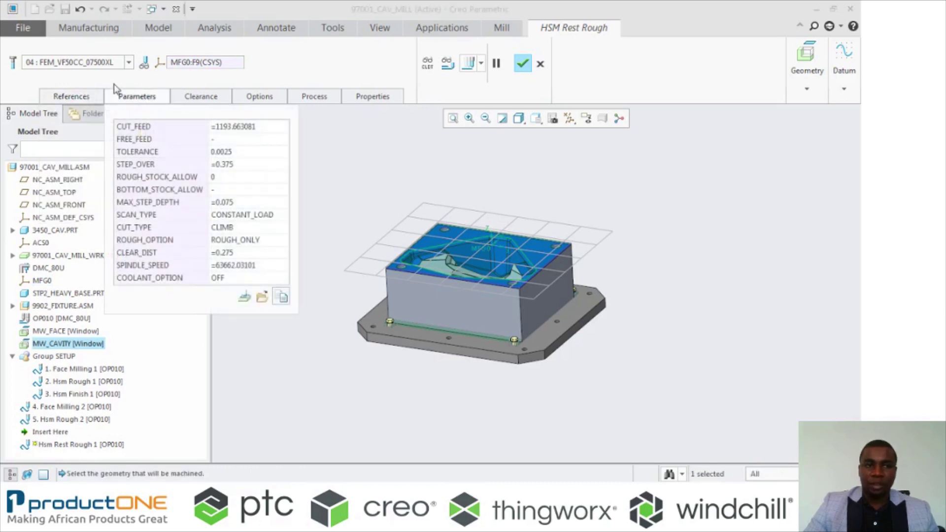
click(523, 65)
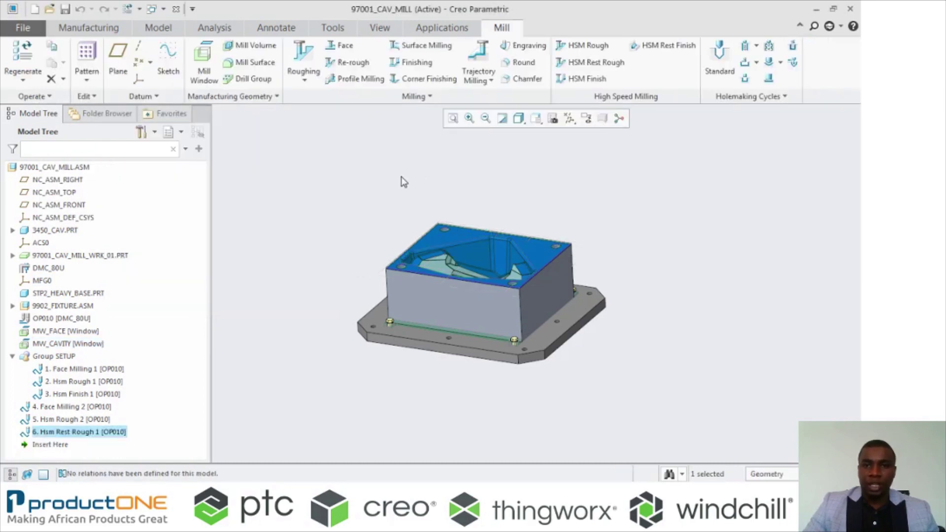
Create an HSM Finish sequence with tool 11 : BEM_VF50LL_07500 and mill window MW_CAVITY, keeping the default parameters.
click(597, 80)
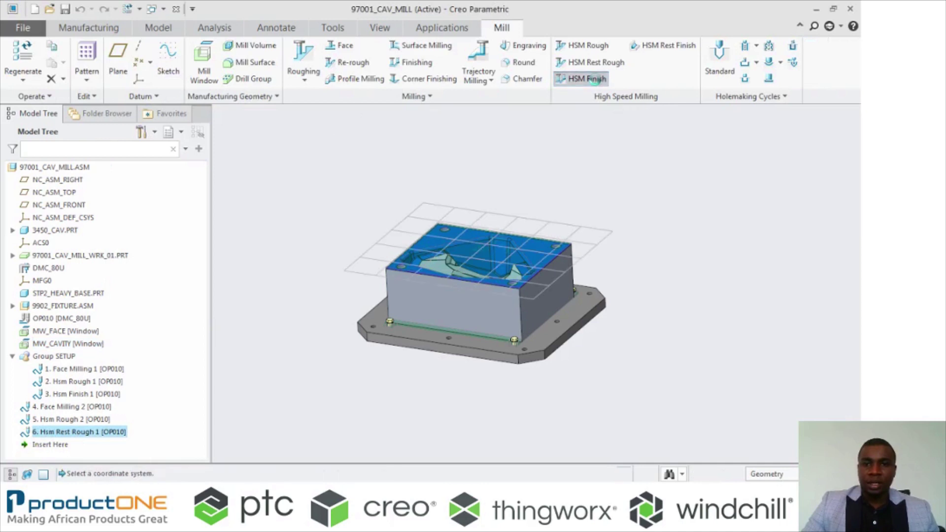
click(128, 62)
click(98, 162)
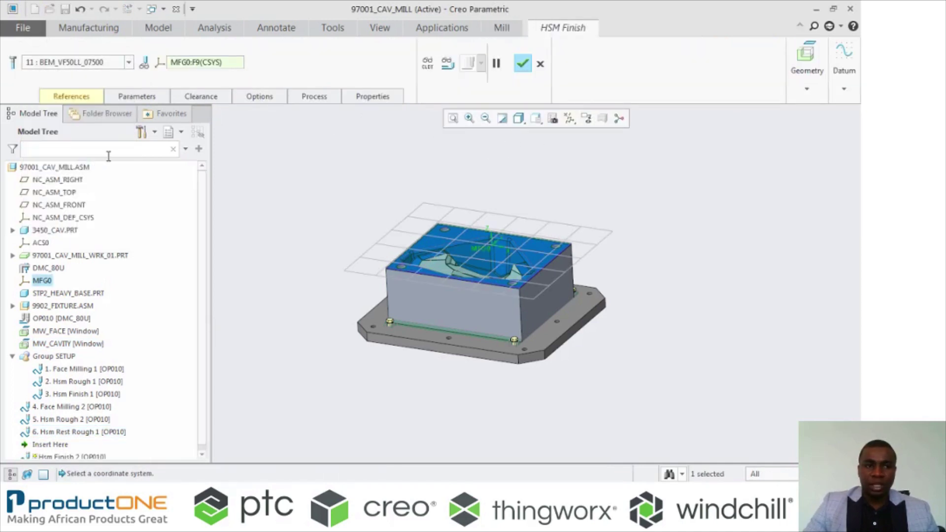
click(88, 96)
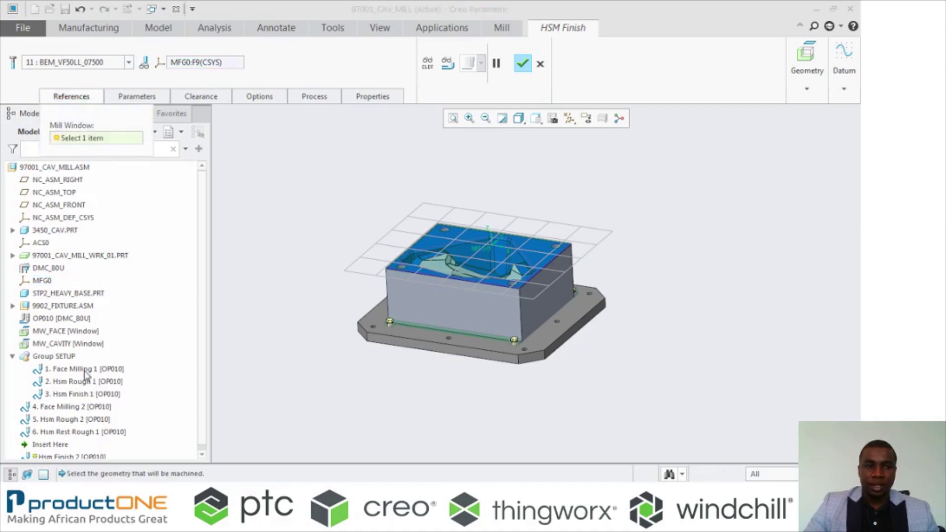
click(69, 344)
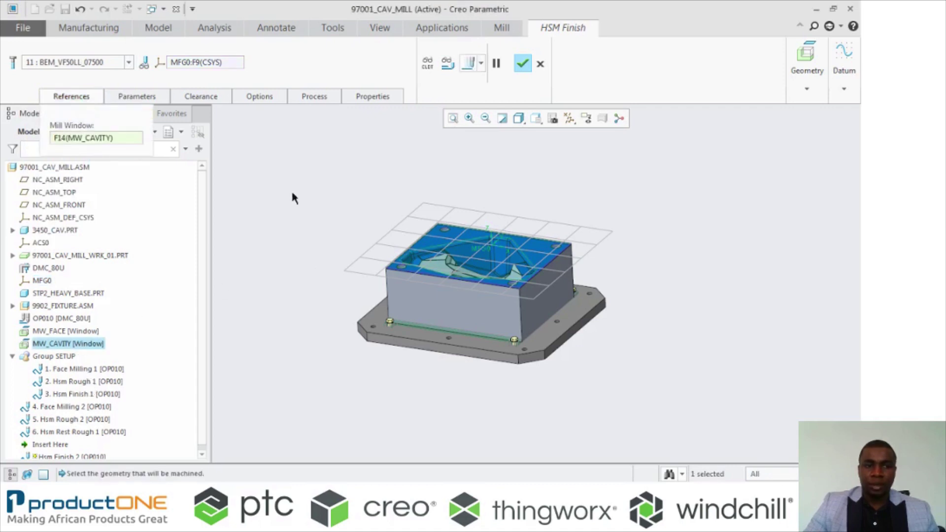
click(154, 96)
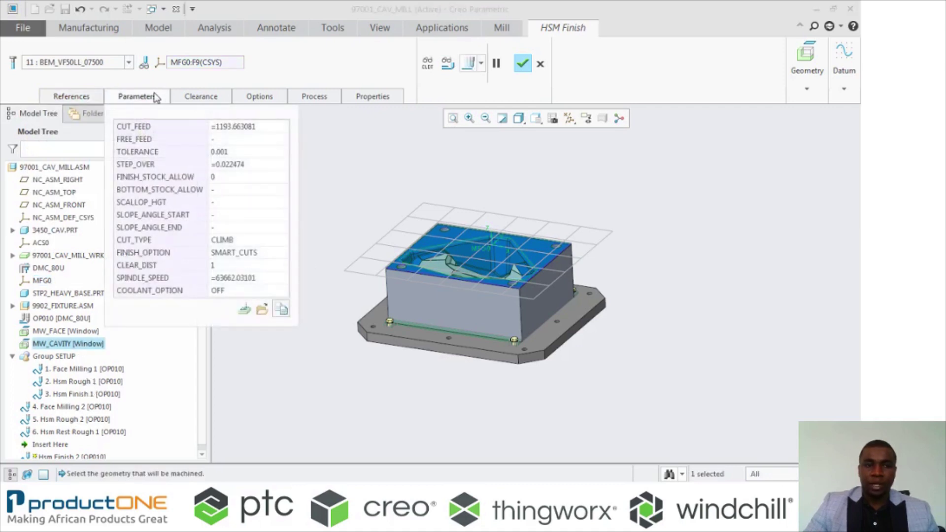
click(154, 95)
click(523, 64)
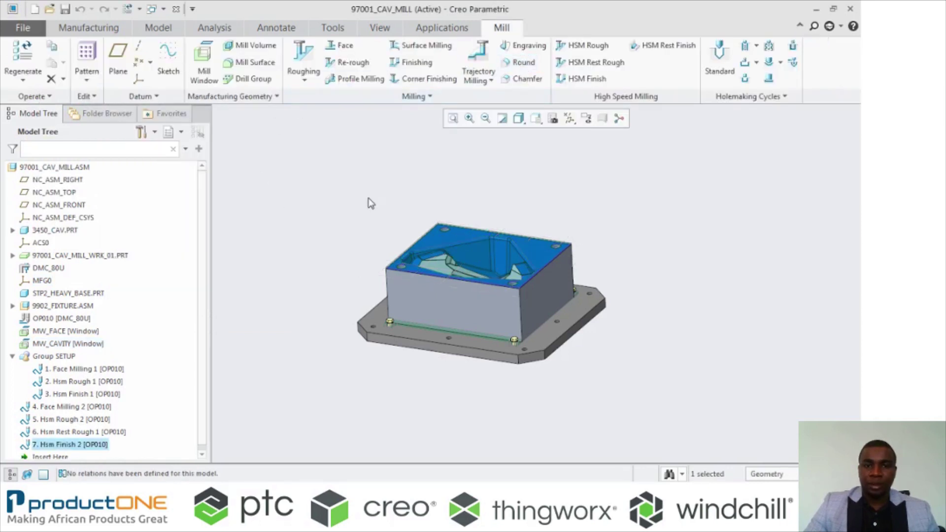
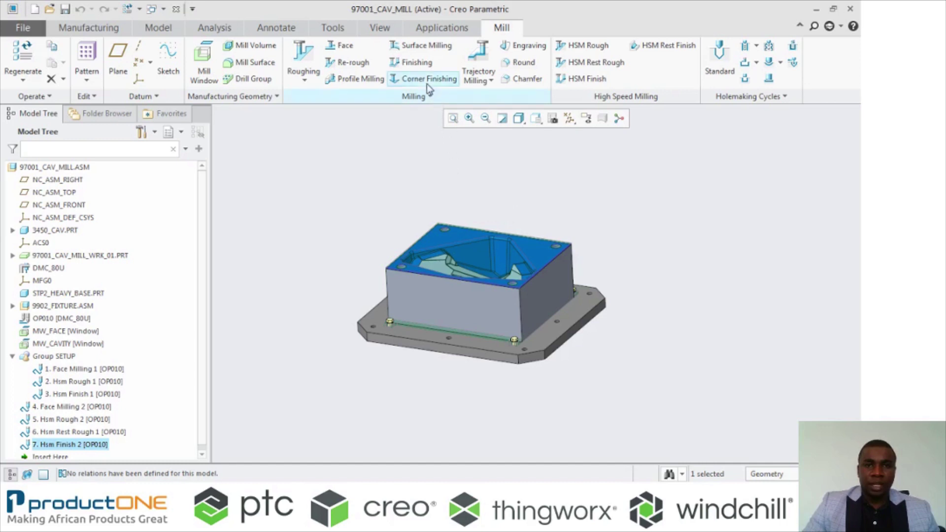
Start a Finishing sequence with tool 11 : BEM_VF50LL_07500, select MW_CAVITY as its mill window, and review its default parameters.
click(417, 63)
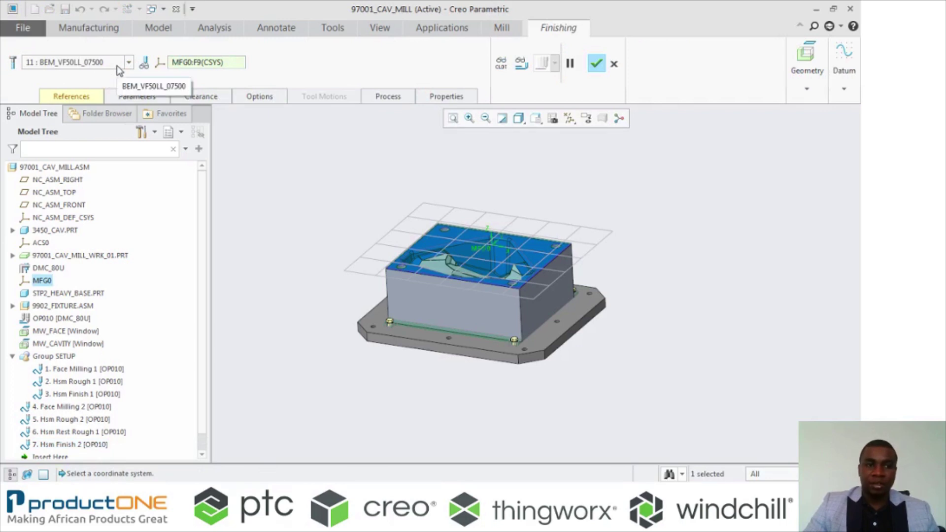
click(72, 96)
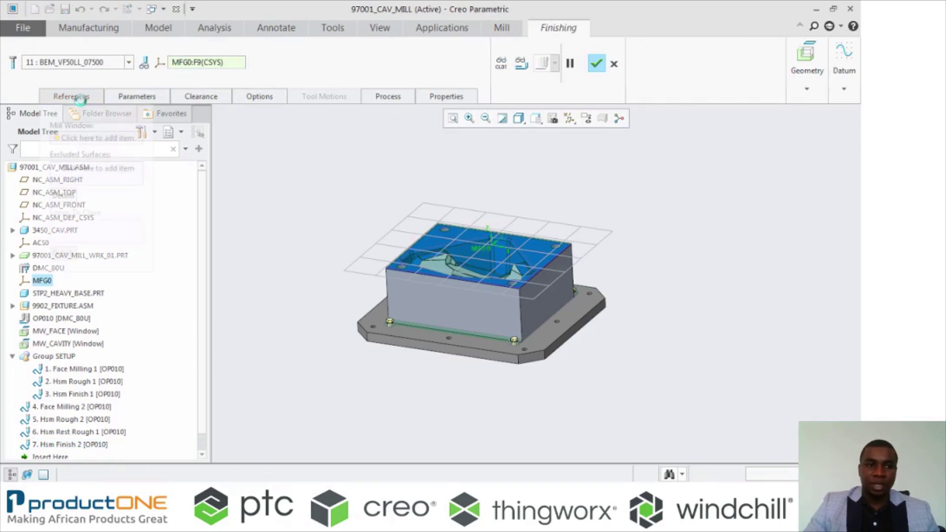
click(67, 344)
click(141, 96)
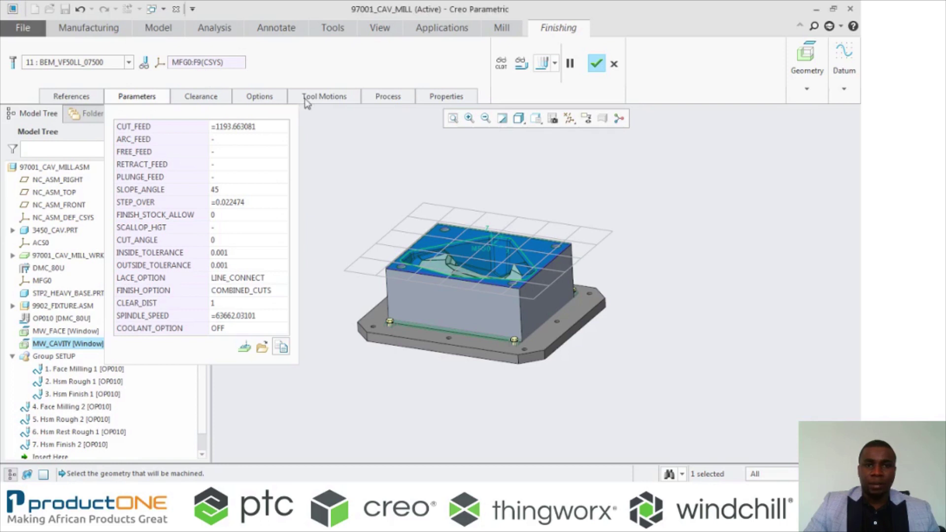
Calculate the Finishing sequence's machining time and complete the sequence.
click(391, 98)
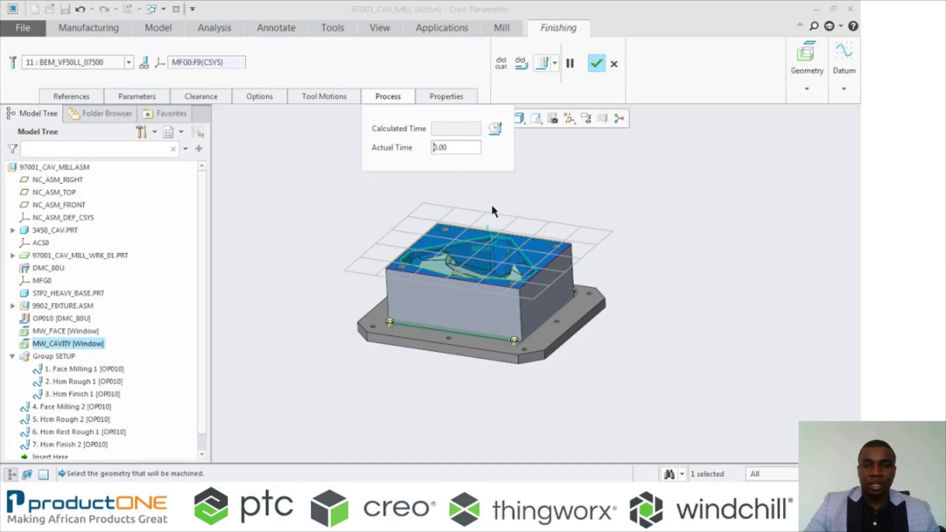
click(495, 128)
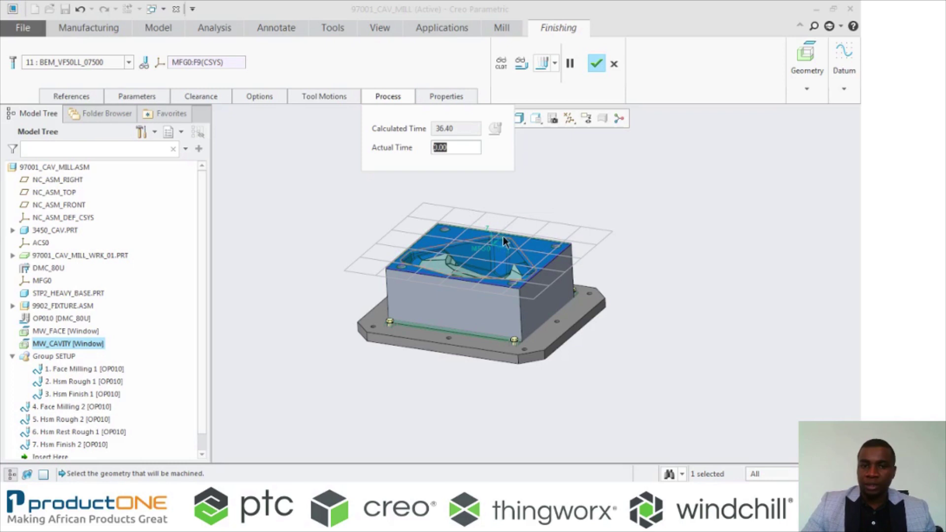
click(596, 63)
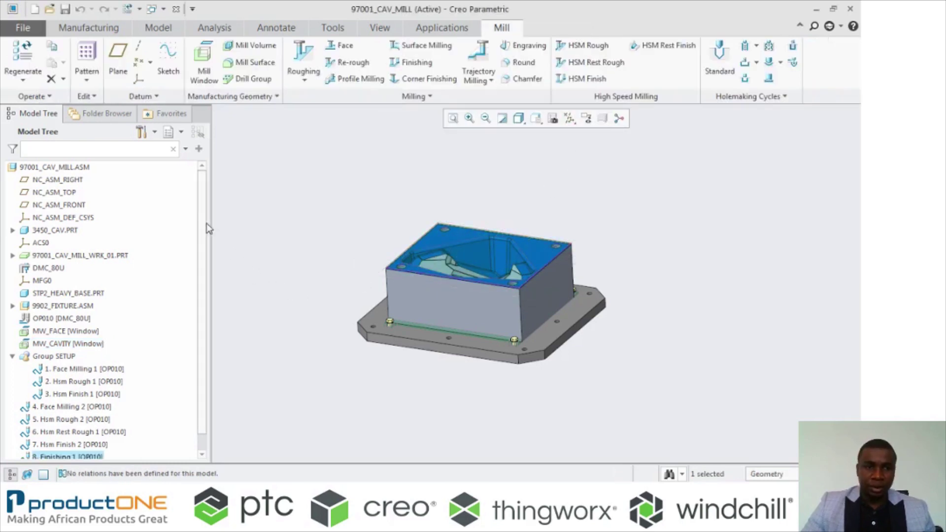
Reopen the definition of Hsm Finish 2, calculate its machining time for comparison, and confirm the sequence.
scroll(206, 223, down, 2)
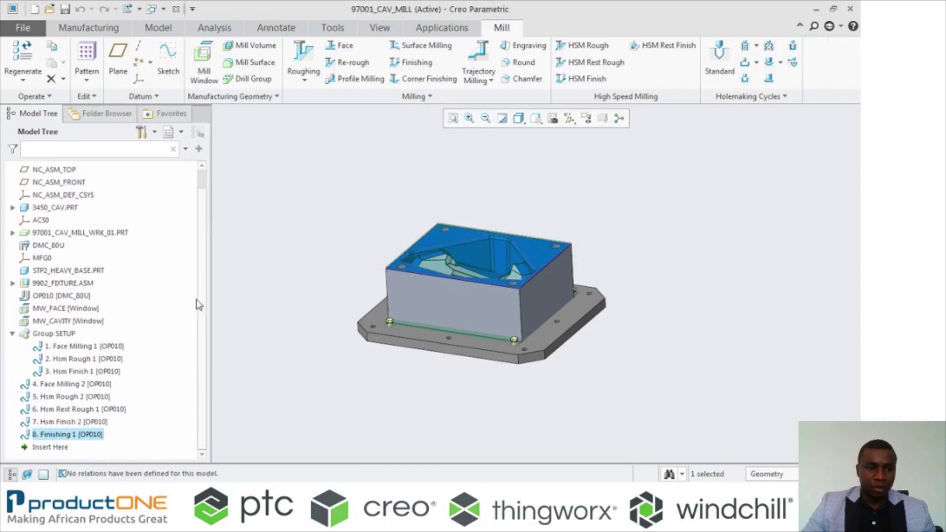
scroll(197, 304, up, 1)
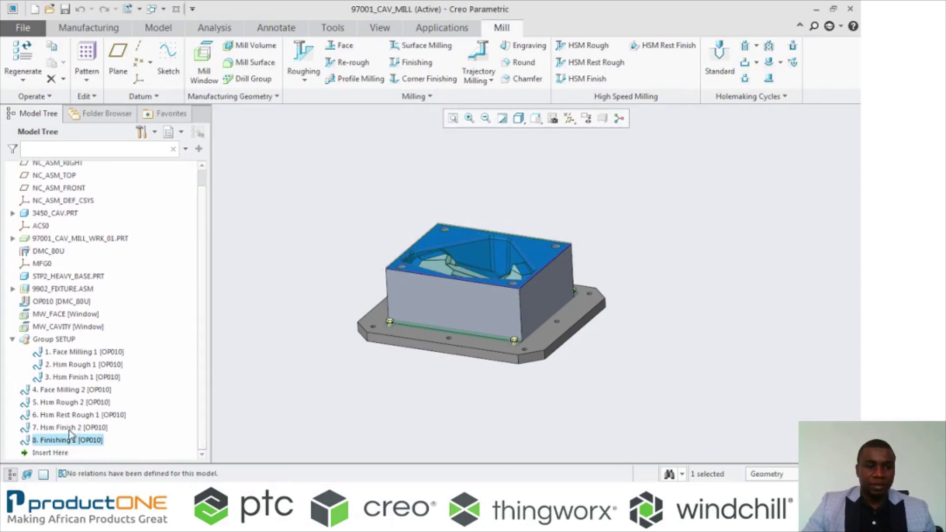
click(70, 428)
click(78, 355)
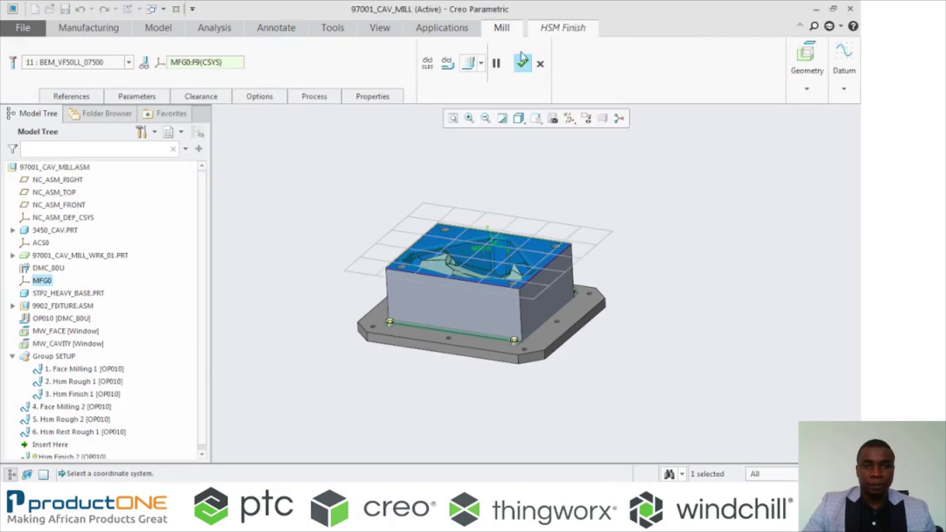
click(315, 97)
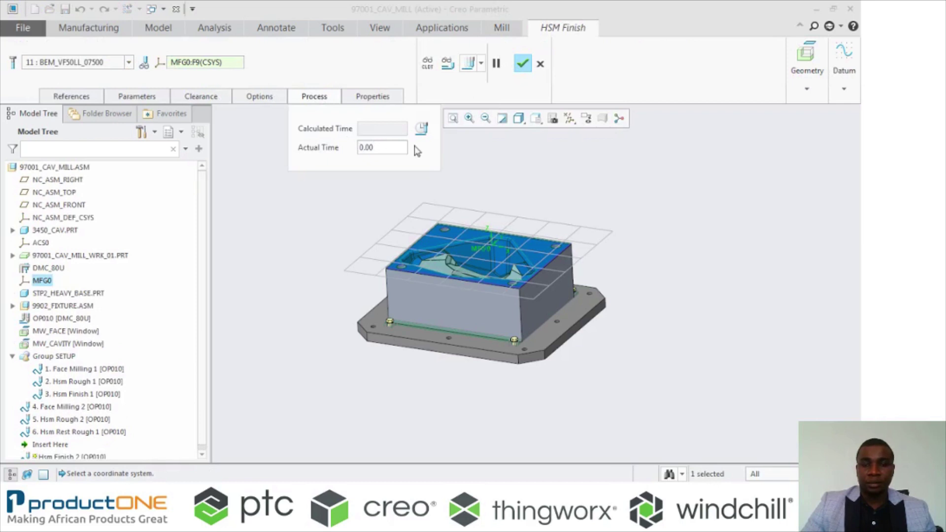
click(422, 128)
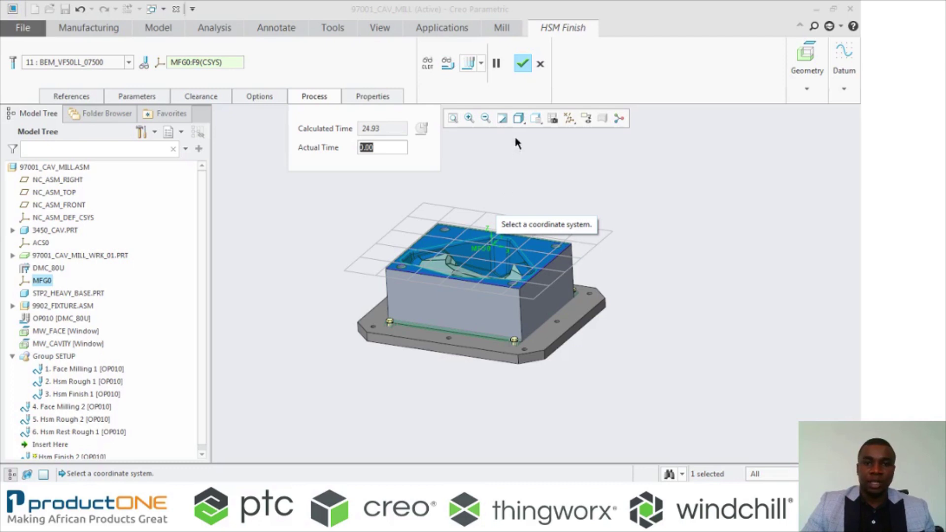
click(522, 63)
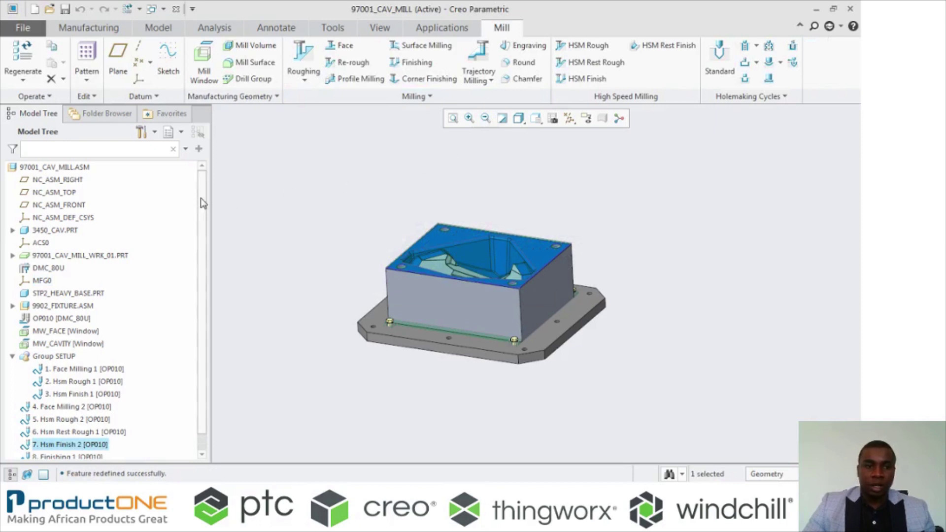
scroll(203, 202, down, 2)
scroll(203, 227, down, 1)
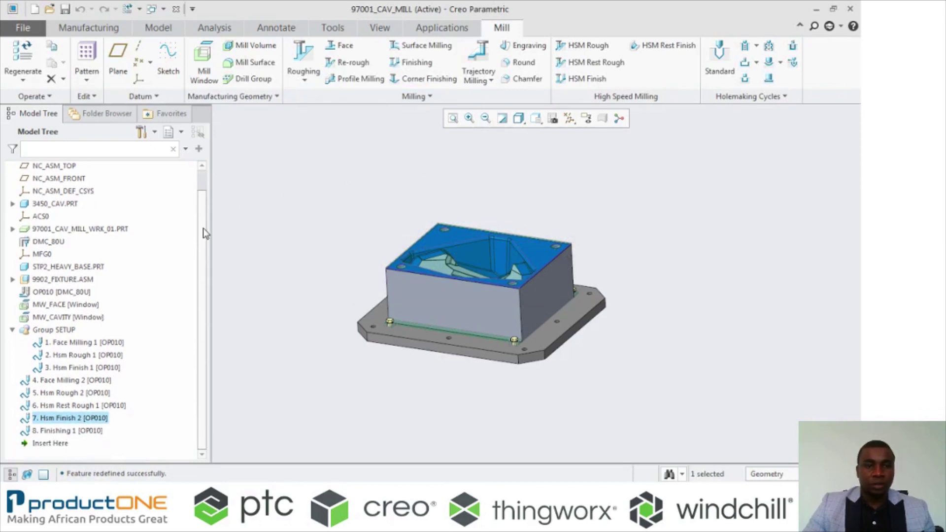
scroll(205, 229, up, 2)
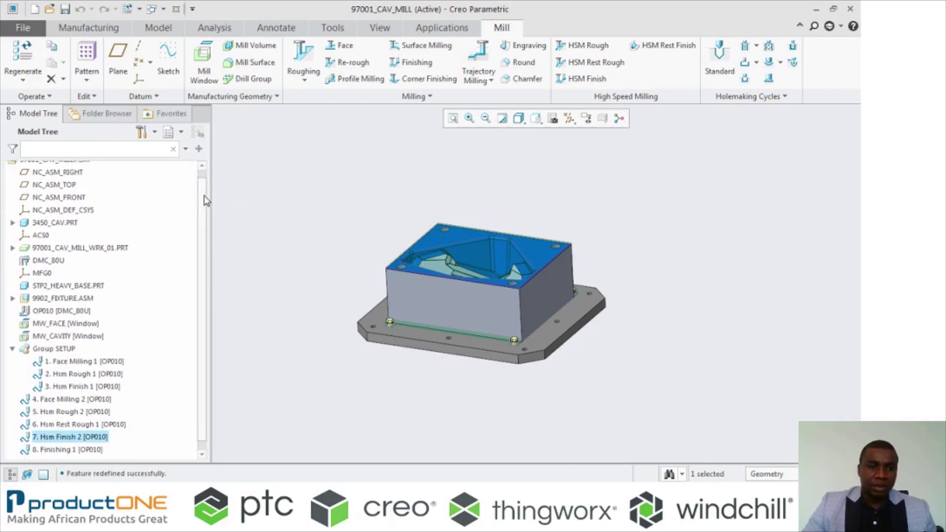
scroll(204, 196, down, 1)
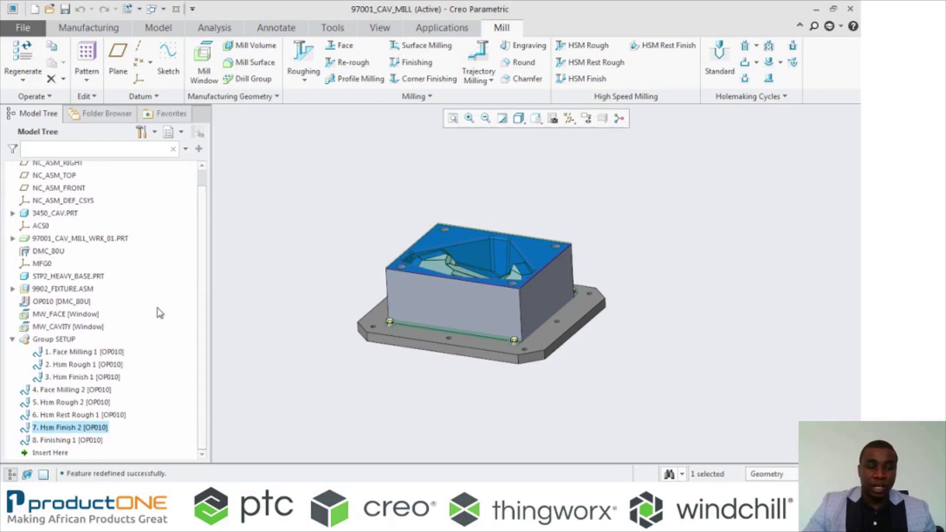
click(69, 390)
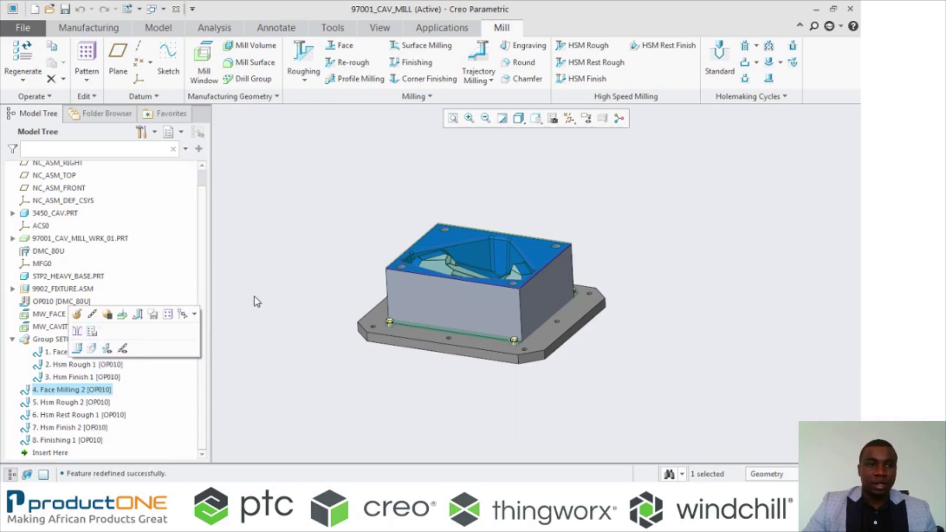
Add the lock hole drilling sequences by importing the XML template lock_holes.xml.
click(89, 28)
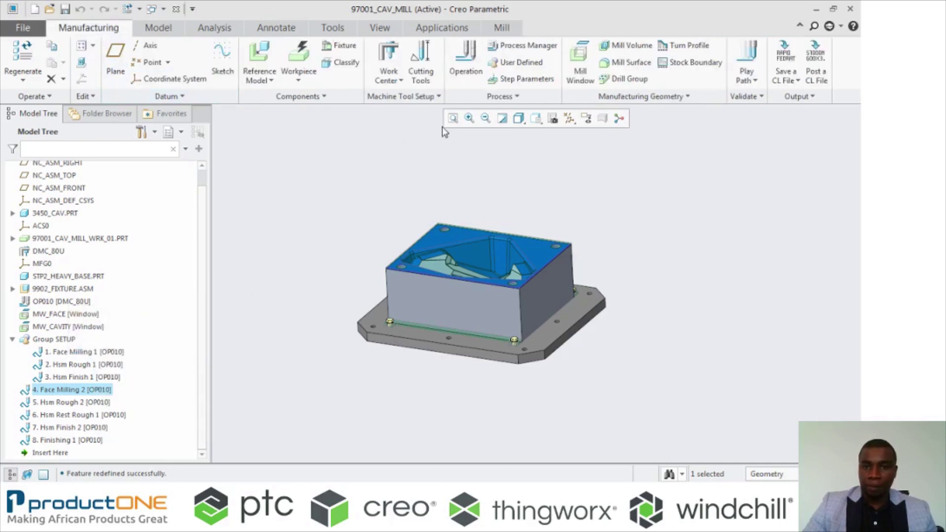
click(487, 100)
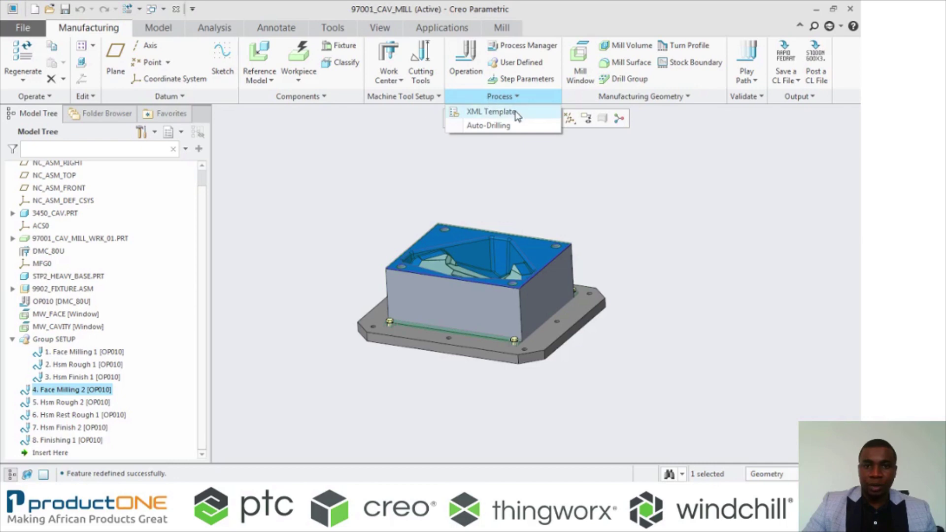
click(513, 112)
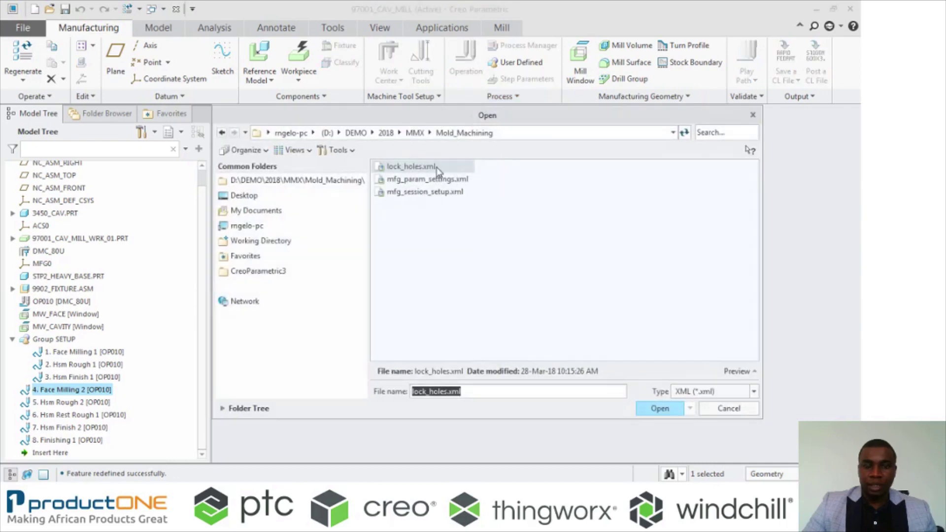
click(646, 407)
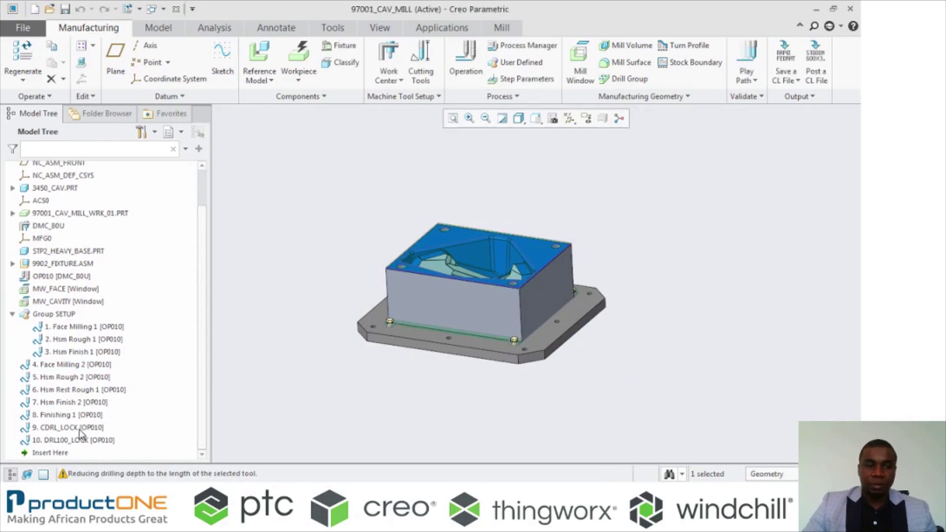
Play the combined tool path of CDRL_LOCK and DRL100_LOCK at a reduced display speed, then close the playback and clear the selection.
click(79, 429)
ctrl+click(81, 440)
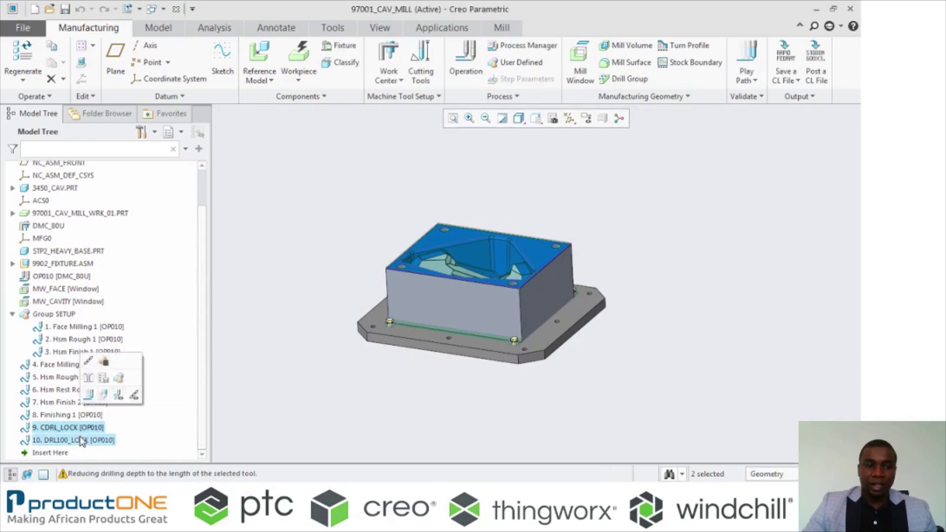
click(95, 393)
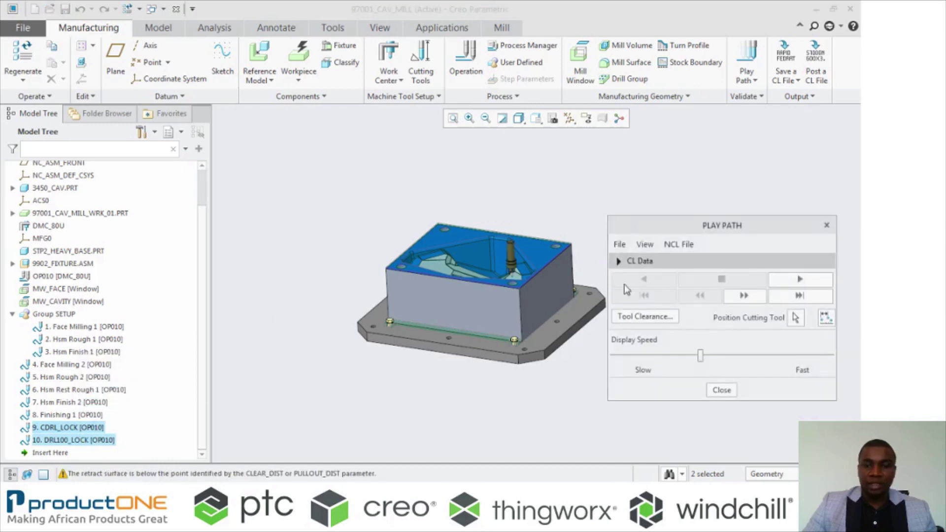
drag(701, 357, 671, 360)
scroll(529, 272, down, 3)
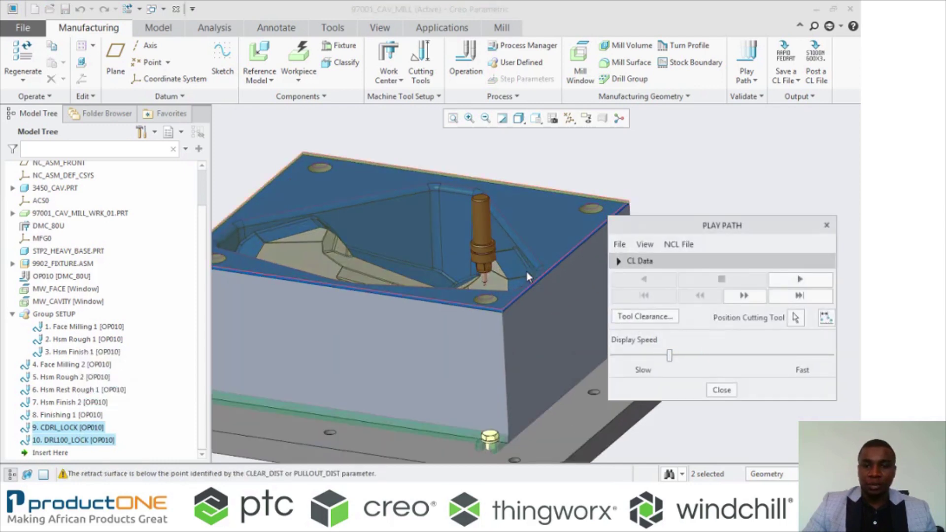
scroll(522, 272, up, 2)
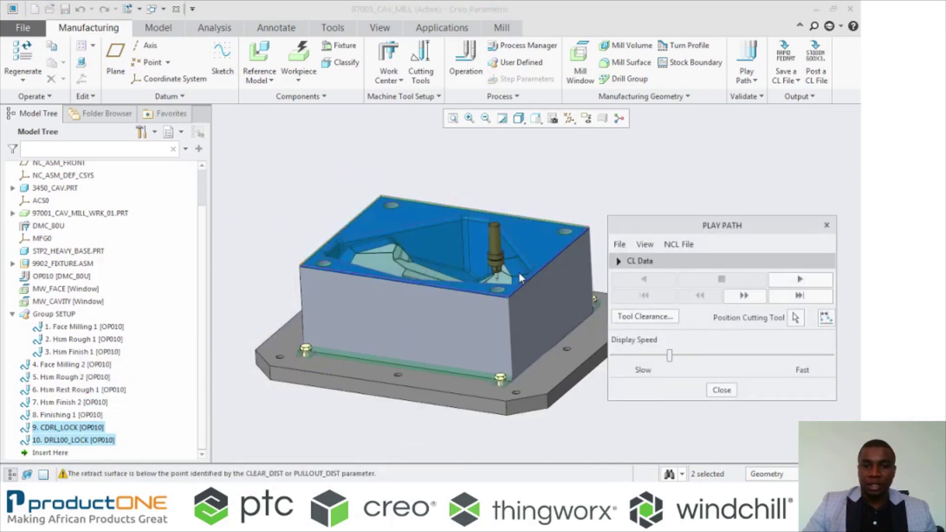
click(808, 283)
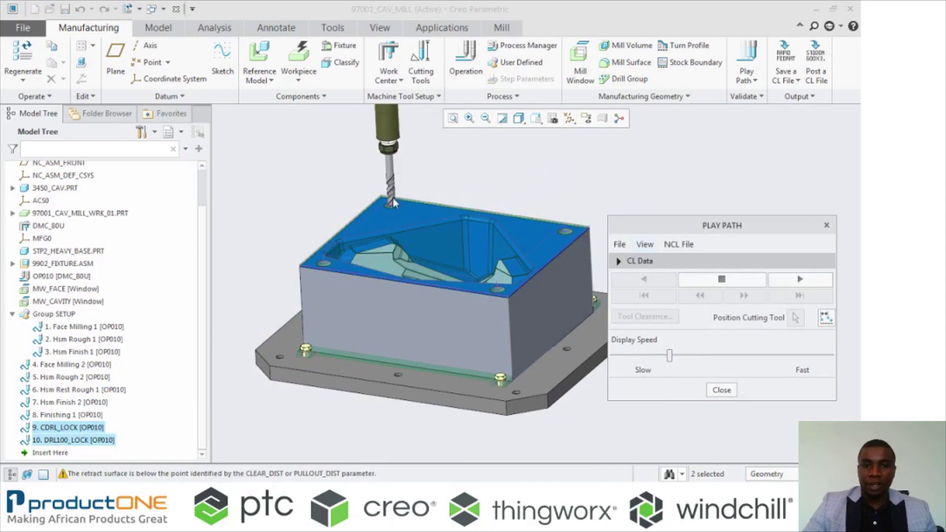
click(727, 390)
click(262, 297)
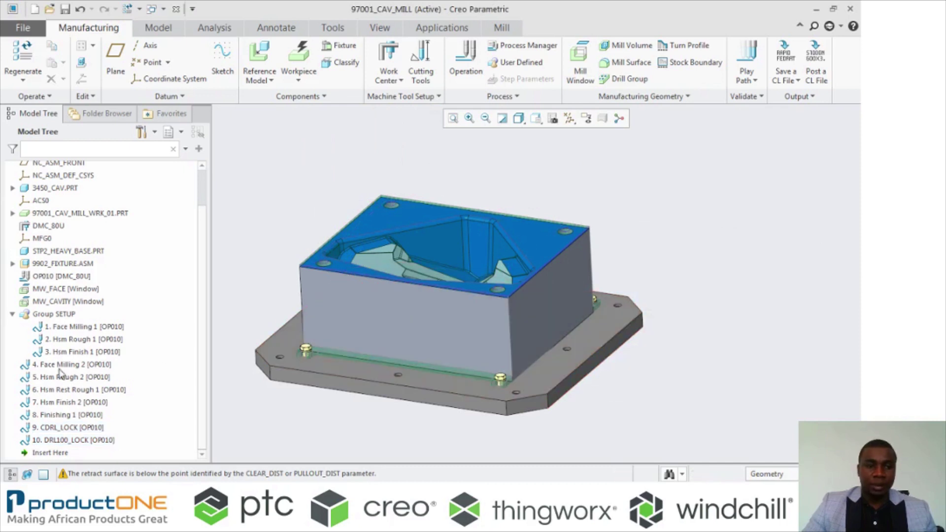
Start the material removal simulation for Face Milling 2 and open the in-process stock file Finishing_in_process_stock.bin.
click(58, 366)
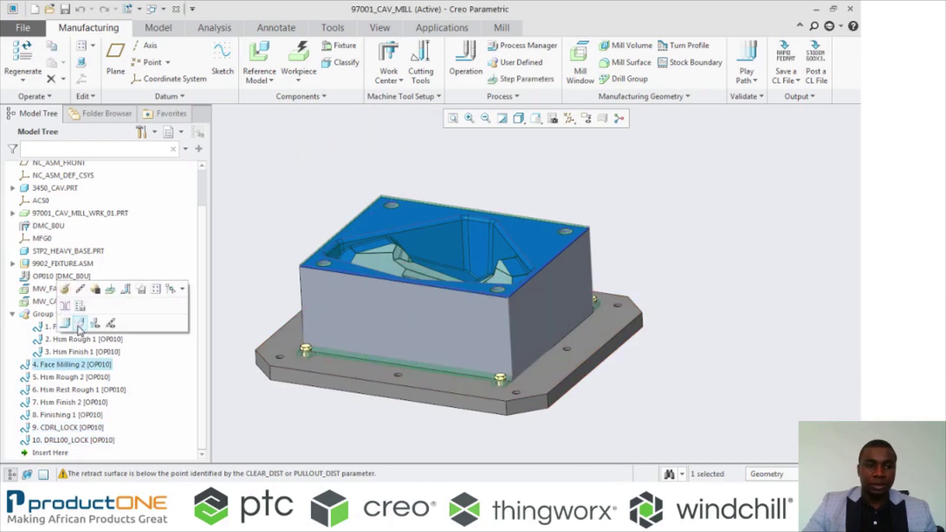
click(80, 324)
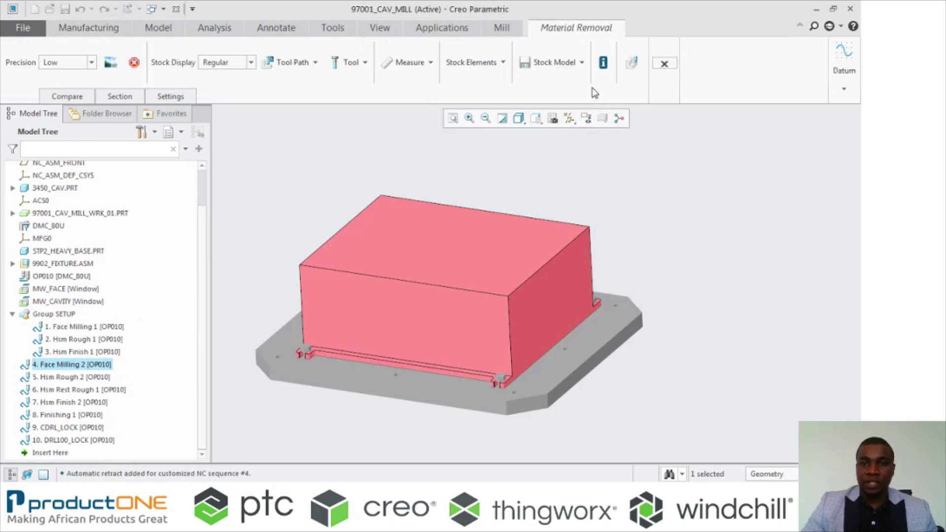
click(582, 64)
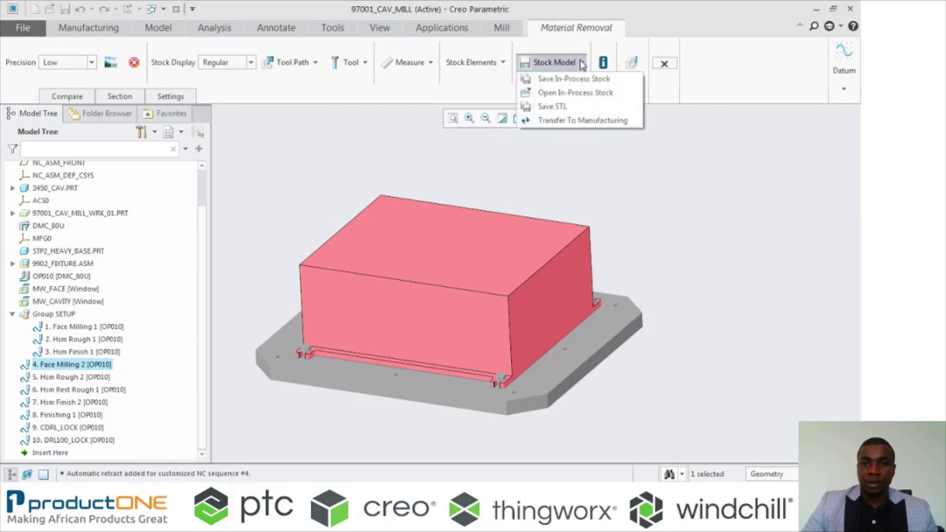
click(589, 93)
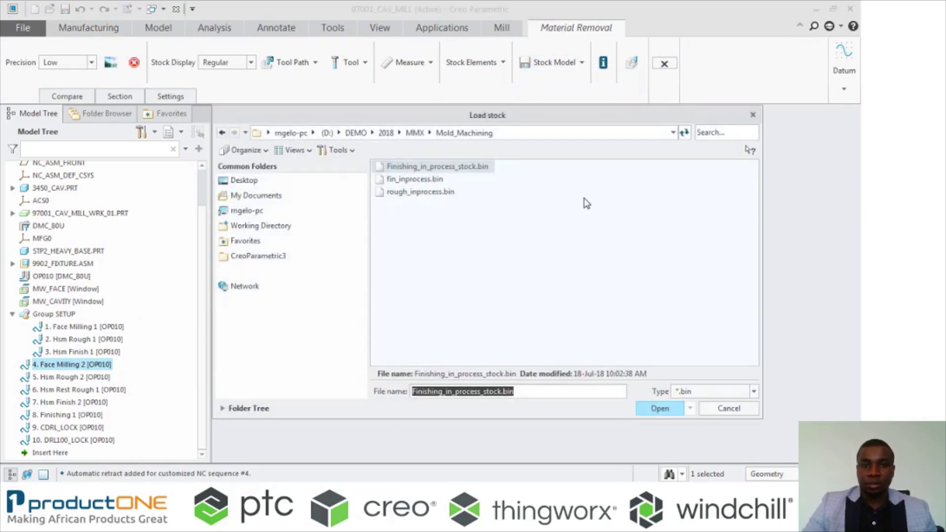
click(650, 409)
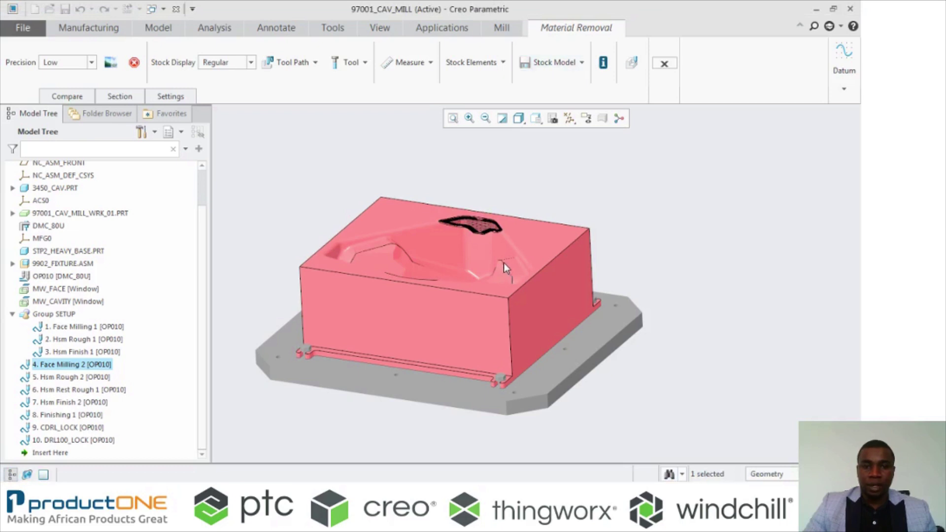
Examine the finished cavity surfaces and the dark marked area on the upper cavity wall of the loaded in-process stock.
middle_drag(504, 262, 509, 293)
scroll(510, 294, down, 1)
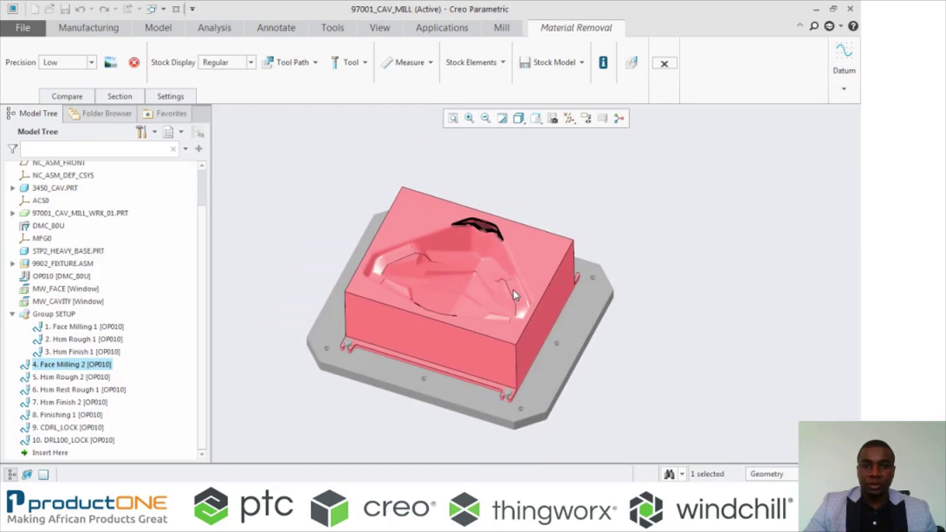
scroll(494, 248, down, 1)
scroll(441, 224, up, 3)
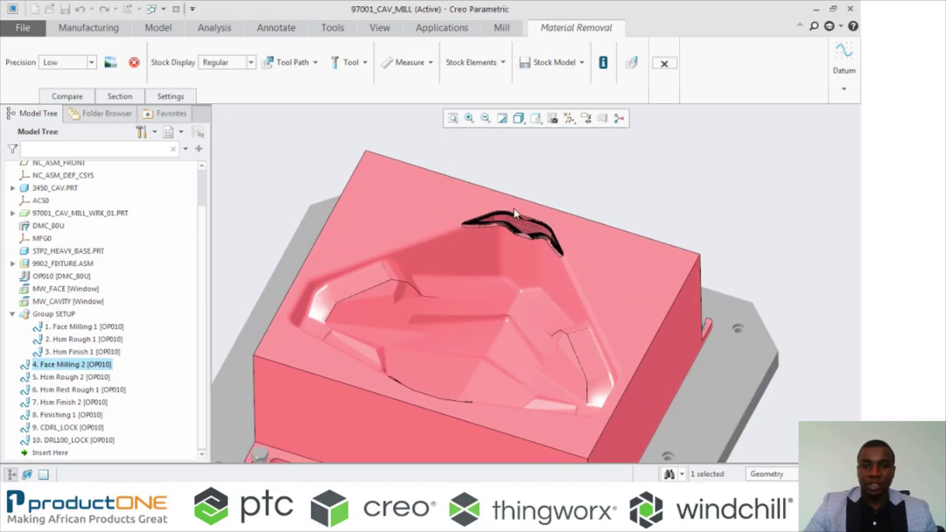
scroll(554, 233, down, 2)
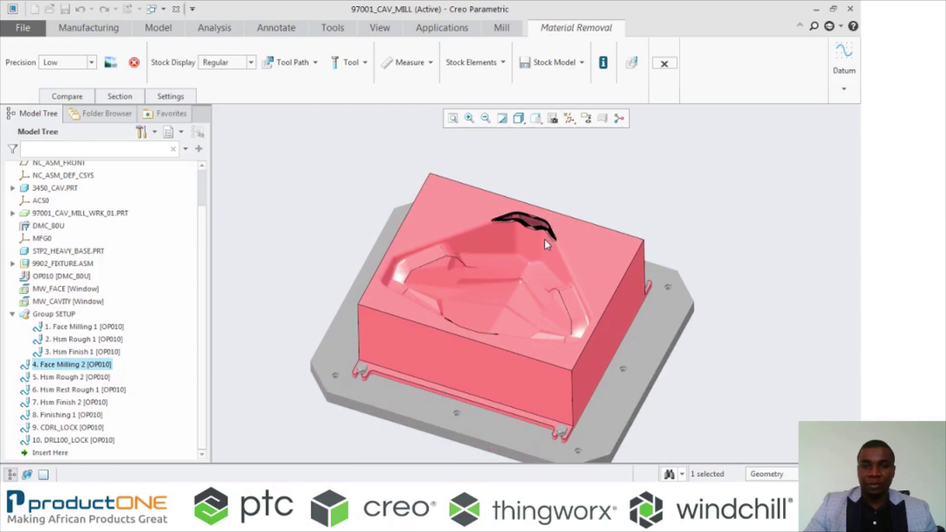
scroll(508, 212, up, 1)
scroll(508, 211, up, 3)
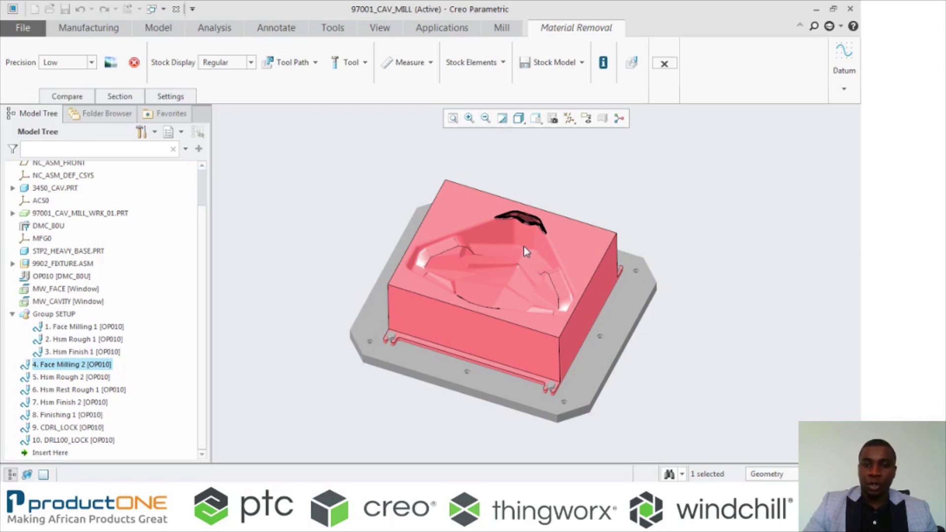
mouse_move(548, 256)
middle_down()
mouse_move(545, 233)
mouse_move(530, 260)
mouse_move(554, 240)
mouse_move(551, 257)
middle_up()
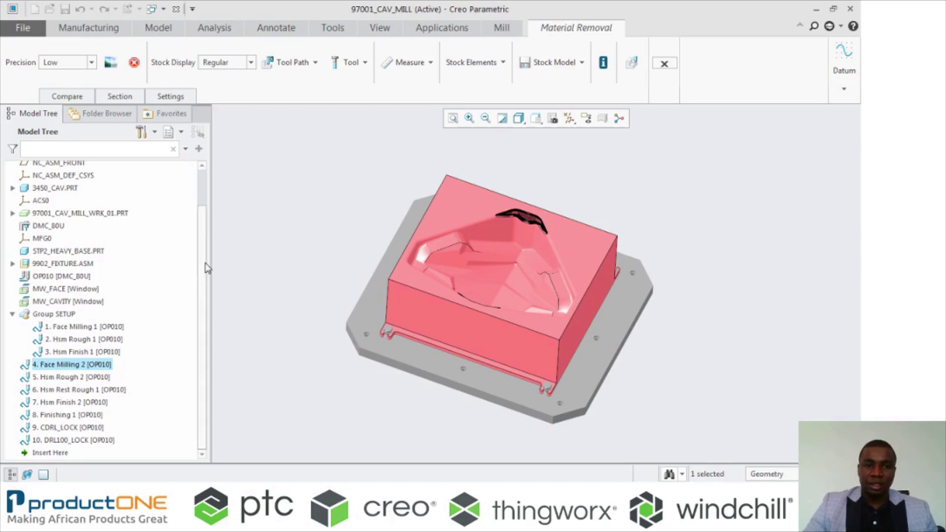
scroll(204, 236, up, 2)
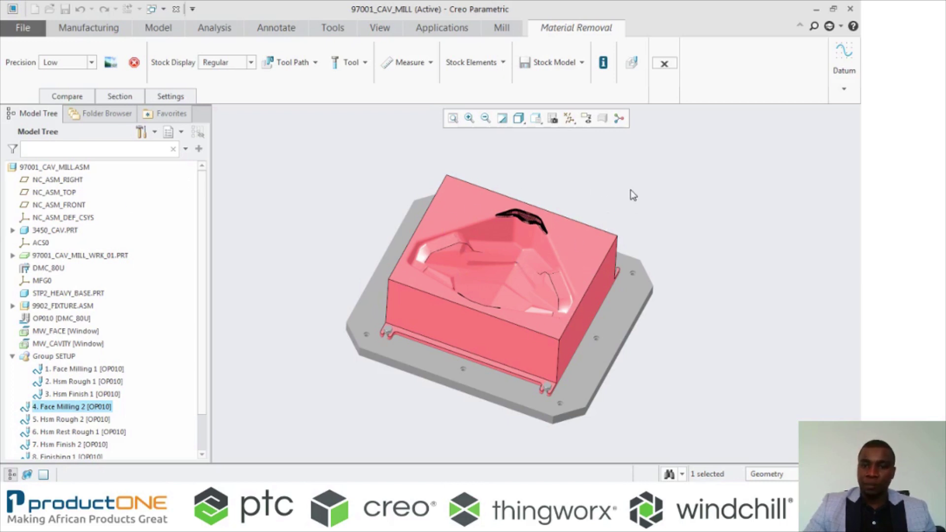
scroll(632, 199, down, 2)
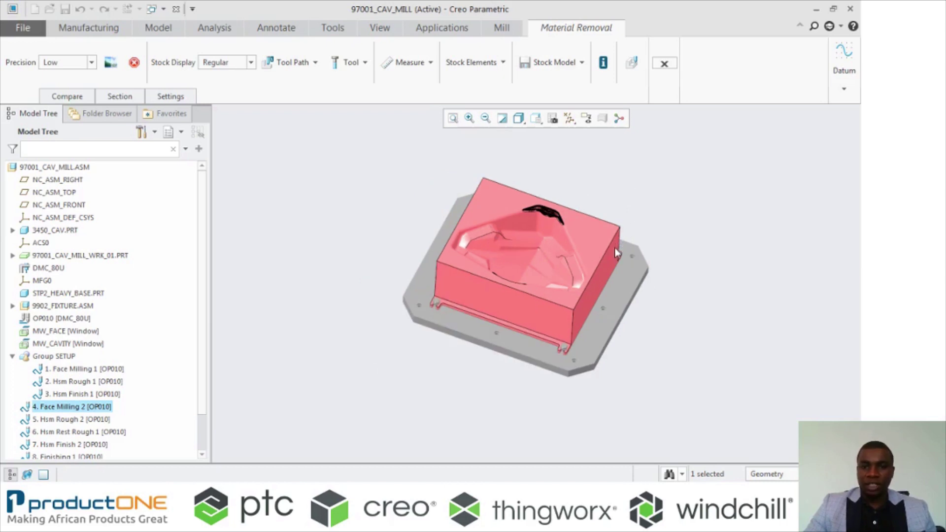
scroll(626, 258, up, 1)
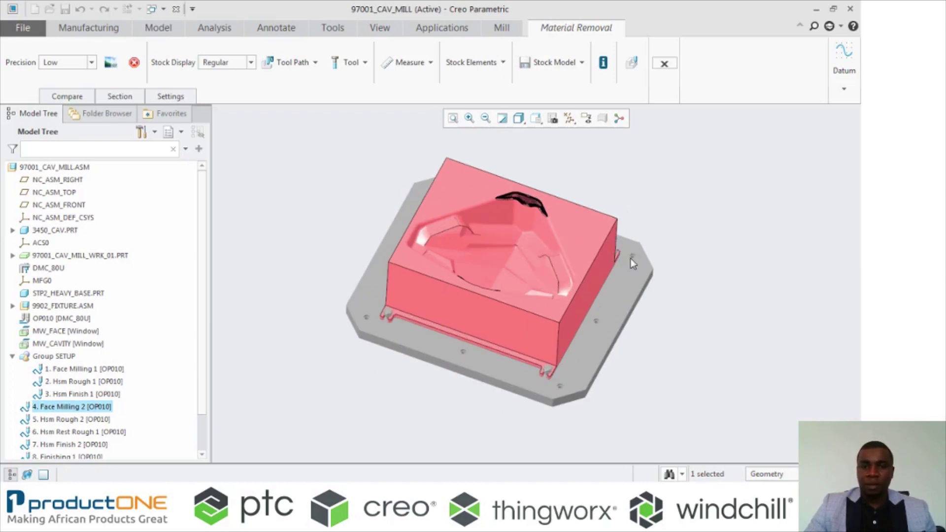